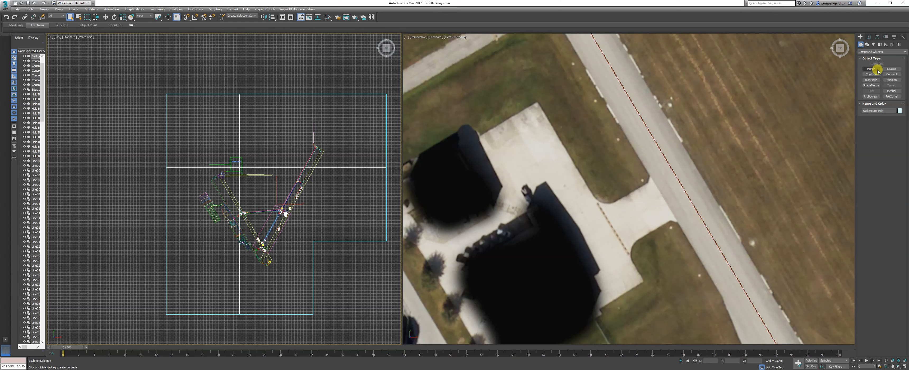
Trace a line spline from the taxiway along the driveway's upper edge and curved corner to the concrete apron's northern corner.
{"action": "left_click", "coordinate": [867, 44]}
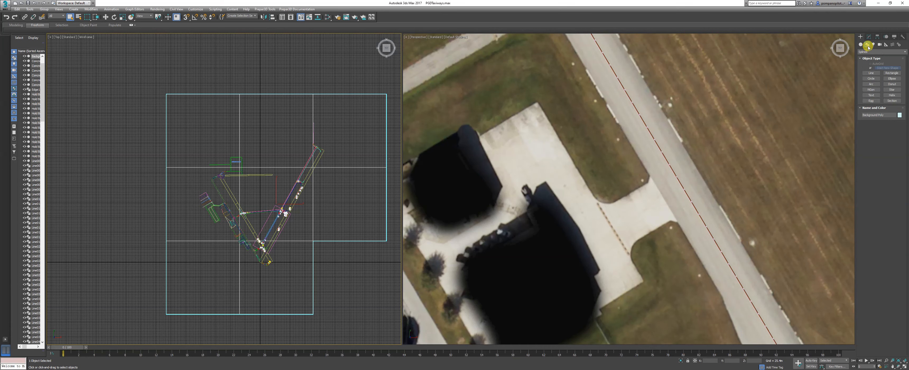
{"action": "left_click", "coordinate": [871, 72]}
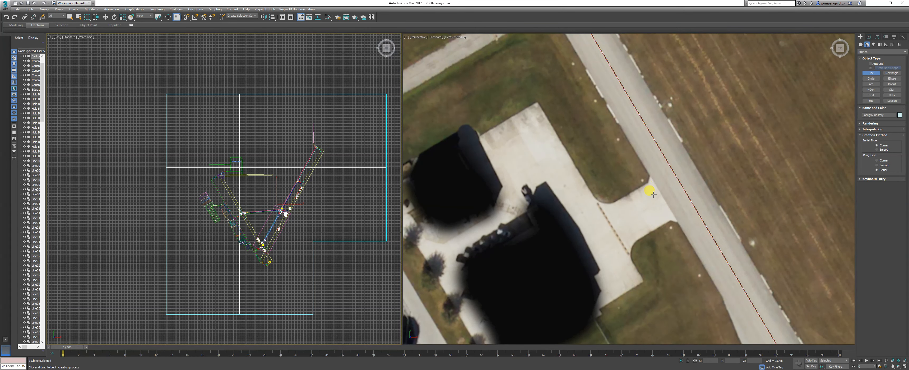
{"action": "scroll", "coordinate": [653, 193], "scroll_direction": "up", "scroll_amount": 2}
{"action": "left_click_drag", "start_coordinate": [655, 171], "coordinate": [654, 181]}
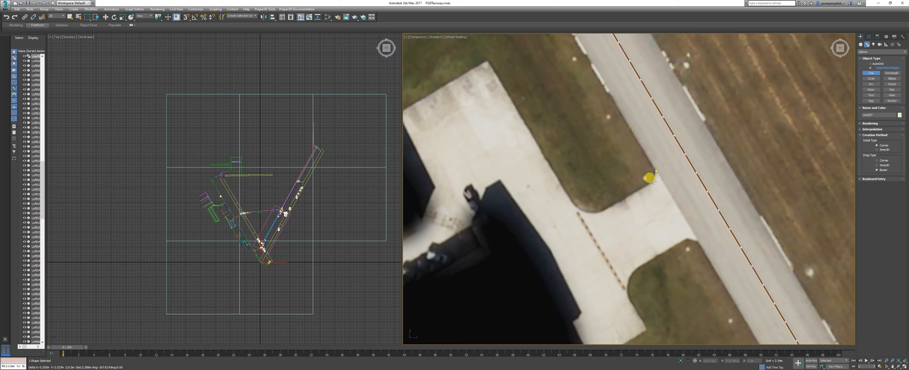
{"action": "left_click", "coordinate": [602, 212]}
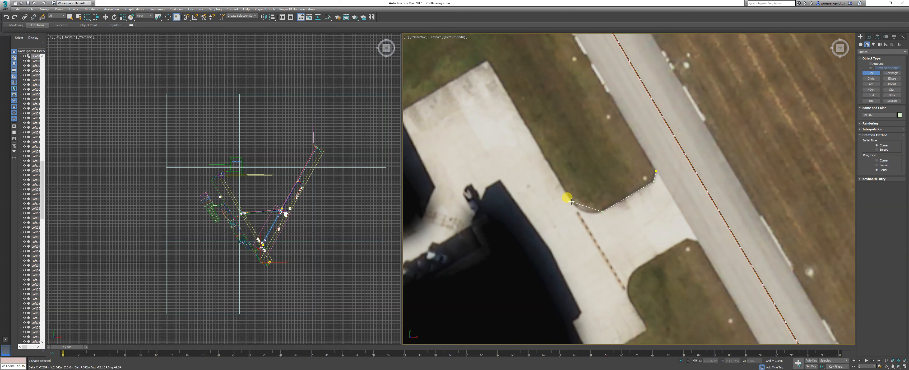
{"action": "left_click_drag", "start_coordinate": [570, 199], "coordinate": [561, 190]}
{"action": "left_click", "coordinate": [563, 188]}
{"action": "left_click", "coordinate": [487, 61]}
Continue the spline along the apron's northwest side and around the smaller dark building to the planted strip.
{"action": "scroll", "coordinate": [487, 63], "scroll_direction": "down", "scroll_amount": 2}
{"action": "middle_click_drag", "start_coordinate": [494, 142], "coordinate": [527, 111]}
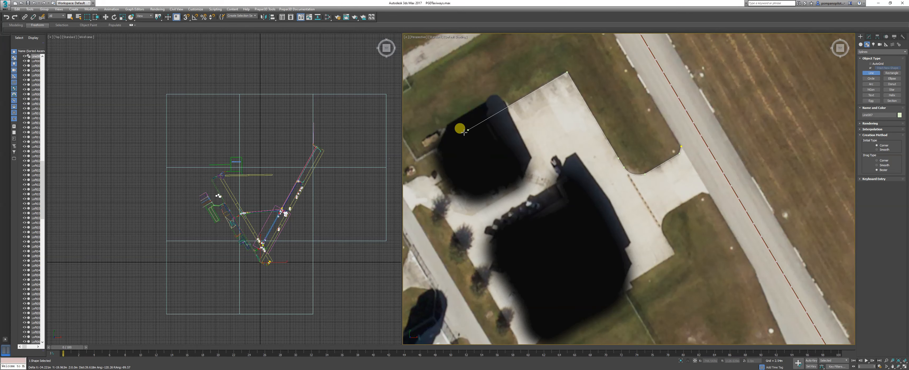
{"action": "left_click", "coordinate": [435, 150]}
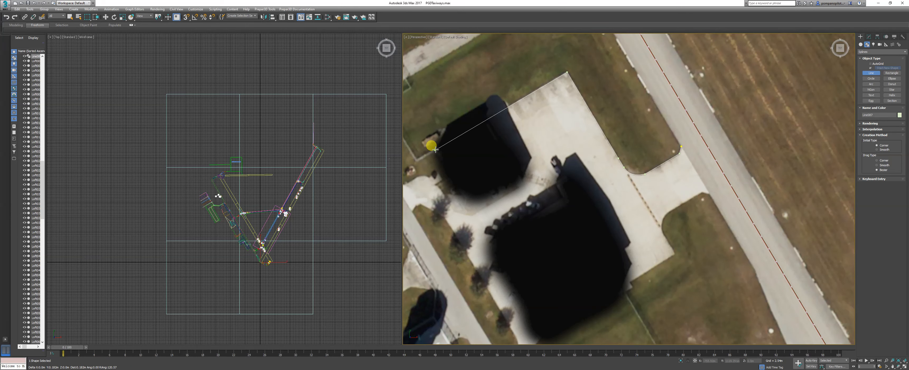
{"action": "left_click", "coordinate": [460, 191]}
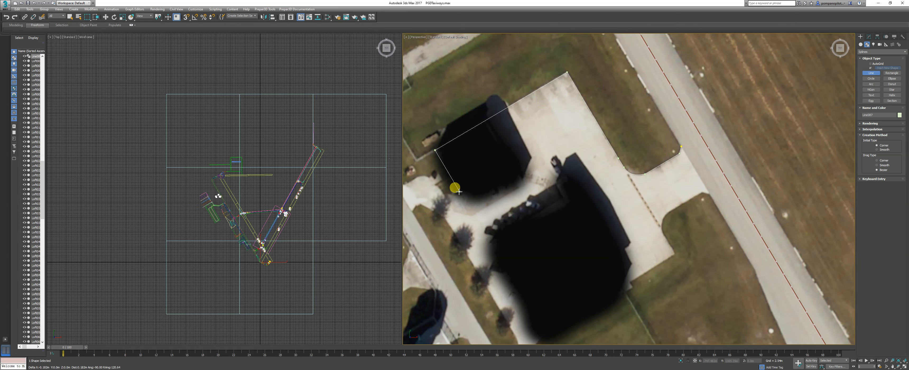
{"action": "left_click", "coordinate": [445, 220]}
Continue the spline along the apron's southwest and southeast sides up to the start of the driveway's lower curve.
{"action": "scroll", "coordinate": [488, 204], "scroll_direction": "down", "scroll_amount": 3}
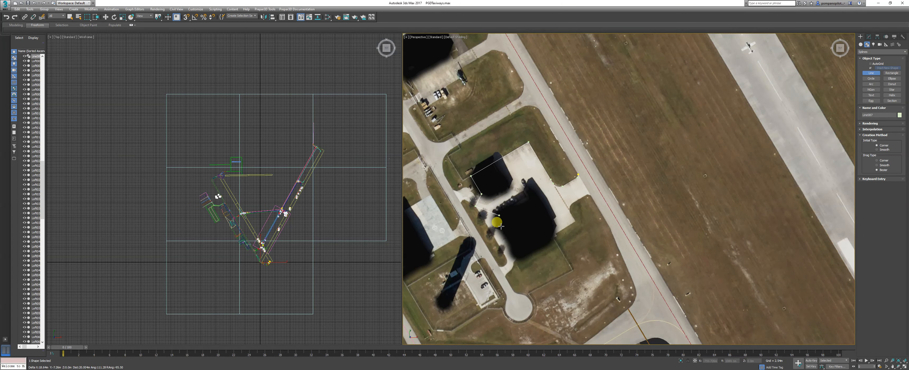
{"action": "scroll", "coordinate": [504, 262], "scroll_direction": "up", "scroll_amount": 2}
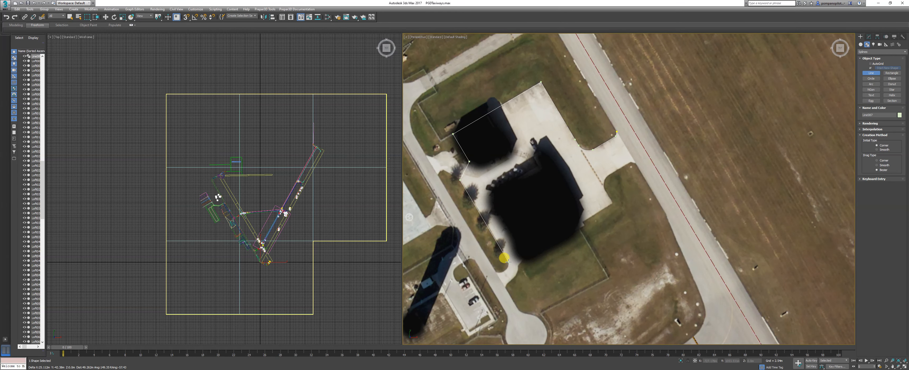
{"action": "left_click", "coordinate": [509, 262]}
{"action": "left_click", "coordinate": [521, 260]}
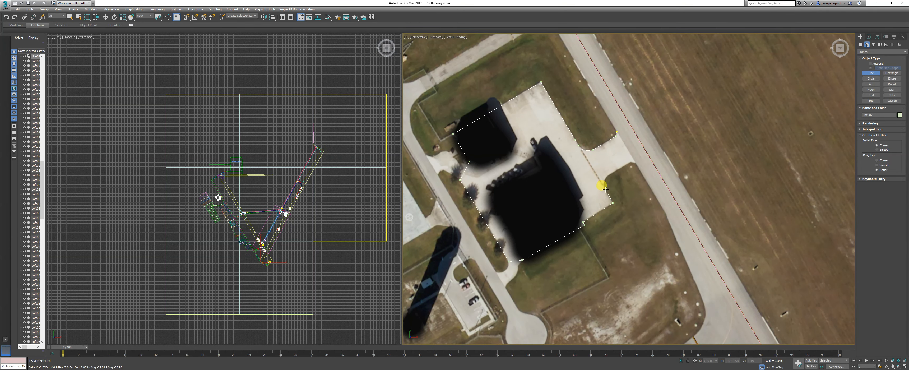
{"action": "scroll", "coordinate": [610, 193], "scroll_direction": "up", "scroll_amount": 2}
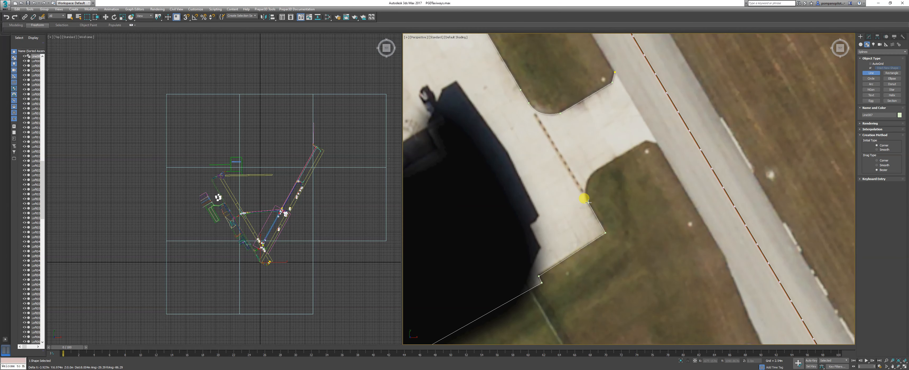
{"action": "left_click", "coordinate": [586, 201]}
{"action": "left_click_drag", "start_coordinate": [596, 168], "coordinate": [608, 162]}
{"action": "left_click", "coordinate": [602, 166]}
{"action": "scroll", "coordinate": [660, 146], "scroll_direction": "up", "scroll_amount": 2}
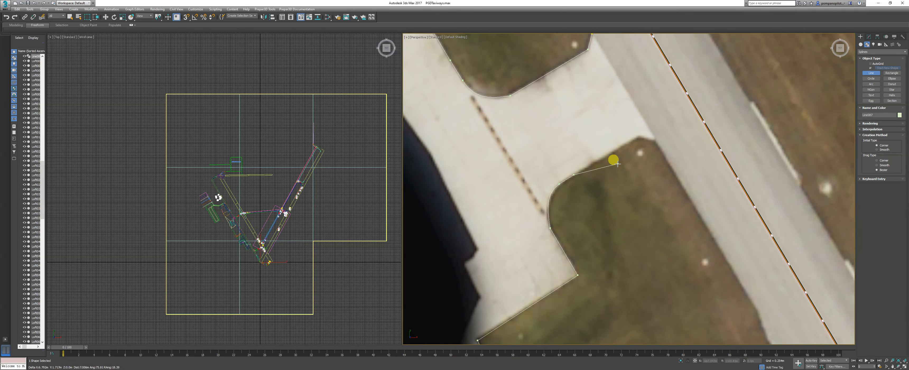
{"action": "left_click", "coordinate": [605, 157]}
{"action": "key", "text": "BackSpace"}
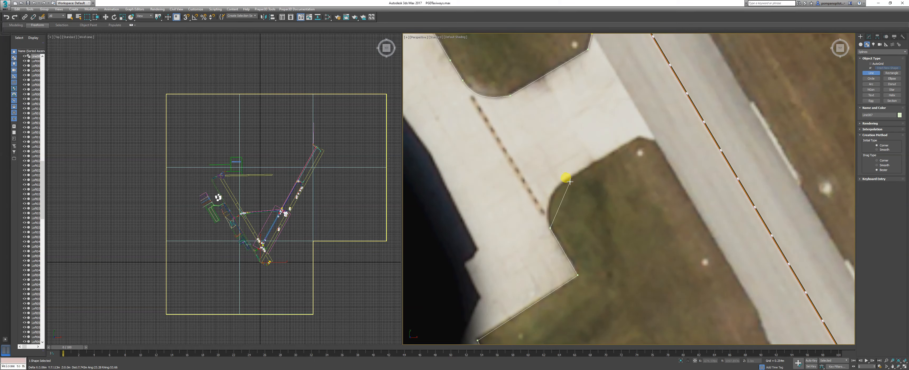
Trace the driveway's lower curve and edge to the taxiway and close the spline at its starting point.
{"action": "left_click_drag", "start_coordinate": [564, 181], "coordinate": [584, 169]}
{"action": "left_click", "coordinate": [638, 136]}
{"action": "left_click", "coordinate": [657, 141]}
{"action": "scroll", "coordinate": [685, 213], "scroll_direction": "up", "scroll_amount": 1}
{"action": "scroll", "coordinate": [683, 226], "scroll_direction": "down", "scroll_amount": 2}
{"action": "scroll", "coordinate": [667, 137], "scroll_direction": "up", "scroll_amount": 2}
{"action": "left_click", "coordinate": [580, 91]}
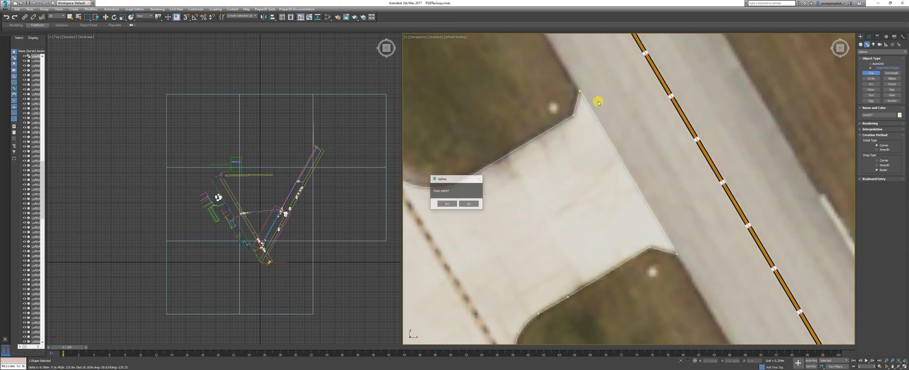
{"action": "left_click", "coordinate": [445, 202]}
Convert the closed apron outline to an Editable Mesh.
{"action": "scroll", "coordinate": [637, 138], "scroll_direction": "down", "scroll_amount": 1}
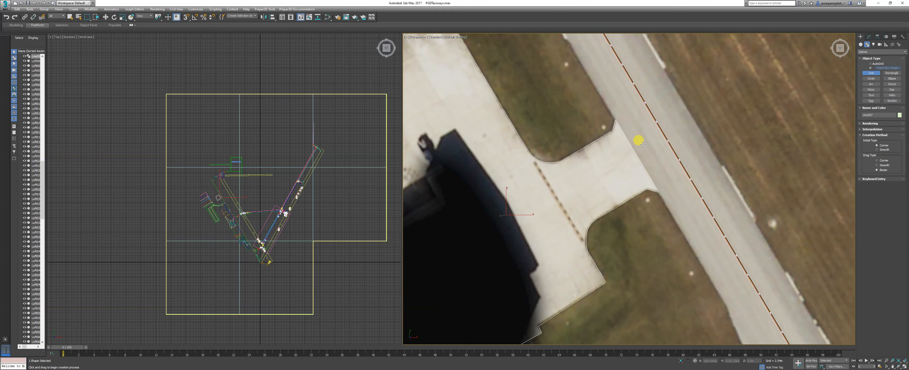
{"action": "scroll", "coordinate": [584, 147], "scroll_direction": "down", "scroll_amount": 1}
{"action": "scroll", "coordinate": [588, 151], "scroll_direction": "down", "scroll_amount": 2}
{"action": "scroll", "coordinate": [233, 196], "scroll_direction": "up", "scroll_amount": 6}
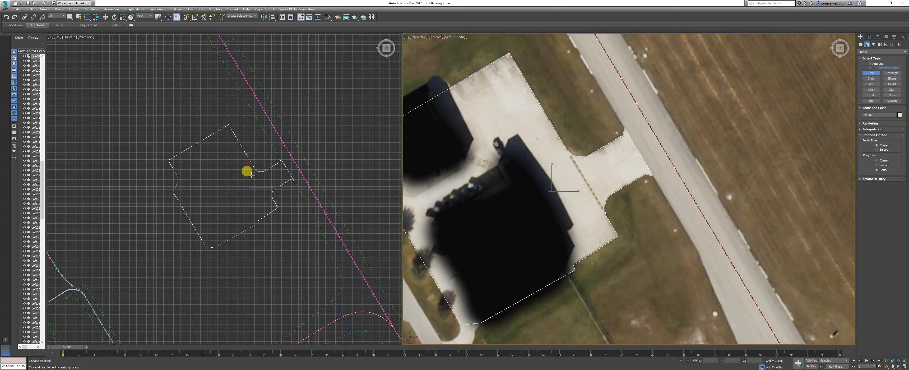
{"action": "left_click", "coordinate": [869, 36]}
{"action": "right_click", "coordinate": [871, 59]}
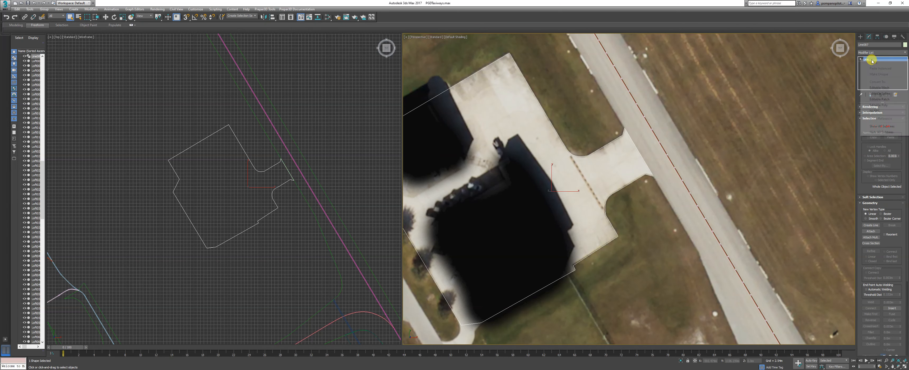
{"action": "left_click", "coordinate": [879, 88]}
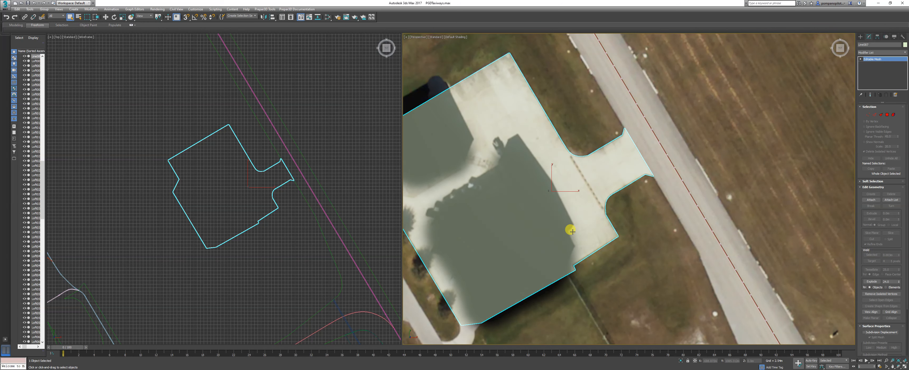
Add a bitmap map in an empty area of the Slate Material Editor using a PGD_Concrete image from the Ground Texture folder.
{"action": "left_click", "coordinate": [329, 18]}
{"action": "left_click_drag", "start_coordinate": [334, 50], "coordinate": [410, 31]}
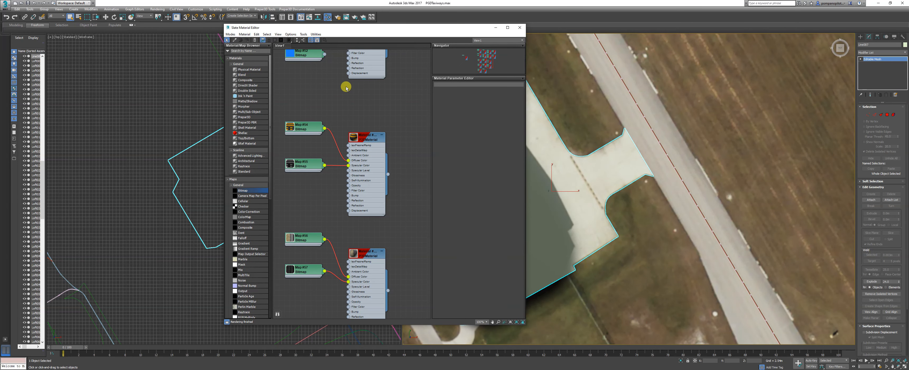
{"action": "scroll", "coordinate": [342, 95], "scroll_direction": "down", "scroll_amount": 1}
{"action": "scroll", "coordinate": [361, 116], "scroll_direction": "down", "scroll_amount": 1}
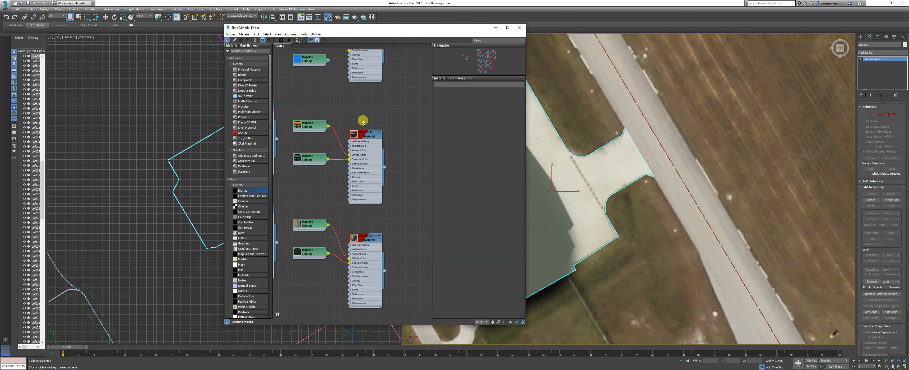
{"action": "scroll", "coordinate": [303, 147], "scroll_direction": "down", "scroll_amount": 8}
{"action": "scroll", "coordinate": [369, 163], "scroll_direction": "up", "scroll_amount": 5}
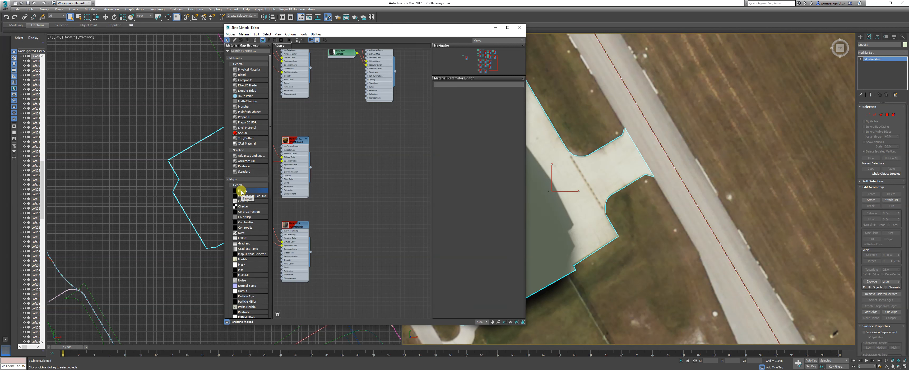
{"action": "left_click_drag", "start_coordinate": [243, 192], "coordinate": [343, 144]}
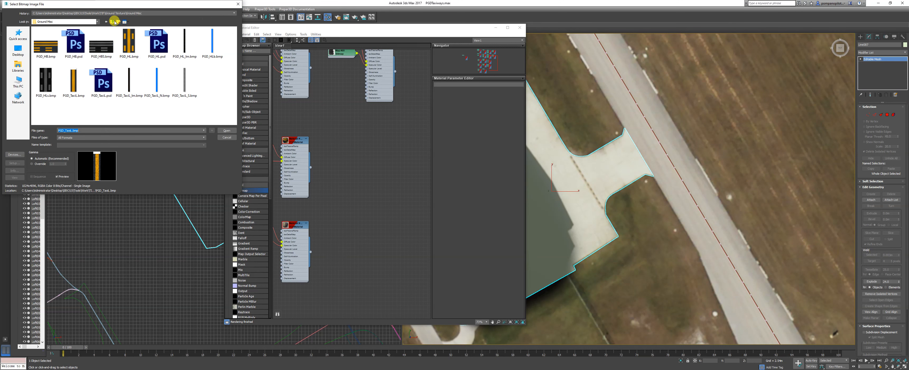
{"action": "left_click", "coordinate": [111, 21]}
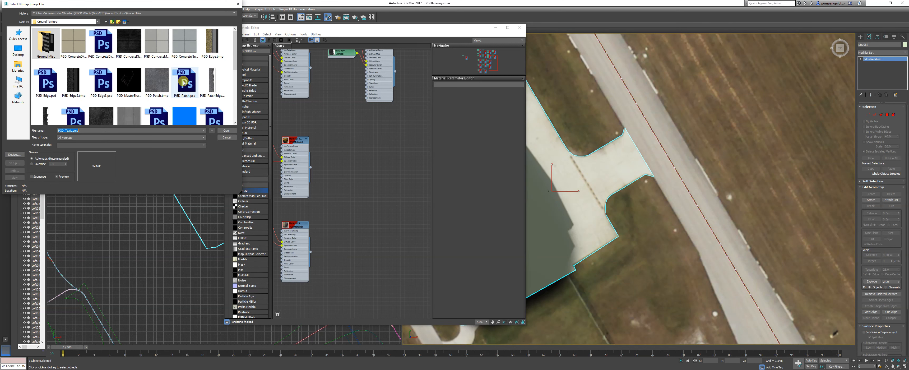
{"action": "double_click", "coordinate": [186, 45]}
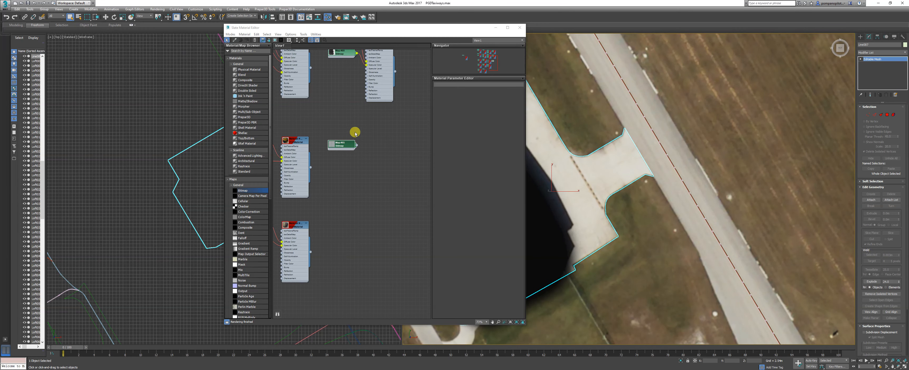
Create a Prepar3D material from the concrete bitmap's output, wire the map to Diffuse Color, and arrange both nodes.
{"action": "left_click_drag", "start_coordinate": [357, 145], "coordinate": [385, 167]}
{"action": "mouse_move", "coordinate": [385, 167]}
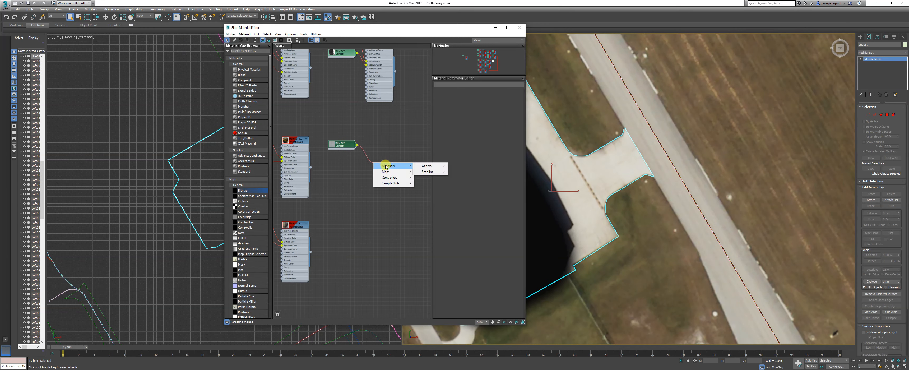
{"action": "mouse_move", "coordinate": [426, 166]}
{"action": "left_click", "coordinate": [458, 213]}
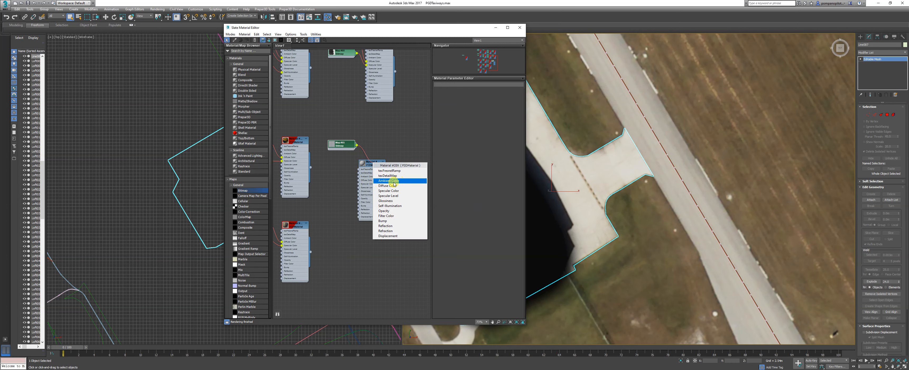
{"action": "left_click", "coordinate": [390, 185]}
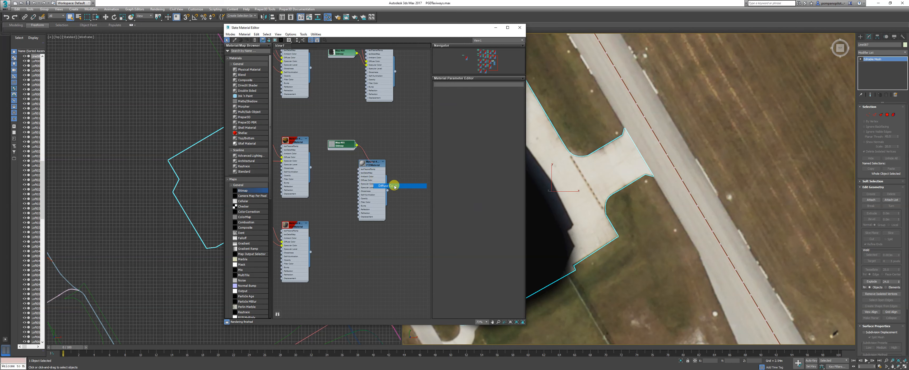
{"action": "left_click_drag", "start_coordinate": [373, 165], "coordinate": [384, 156]}
{"action": "left_click_drag", "start_coordinate": [354, 136], "coordinate": [343, 147]}
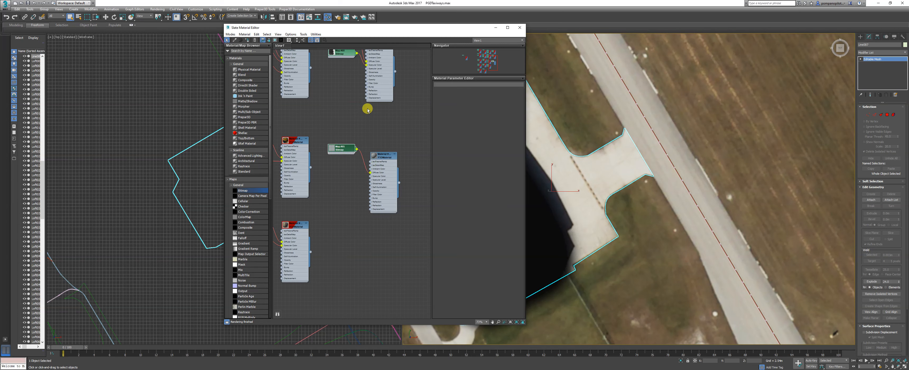
Enable the shaded viewport display of the new concrete material and assign it to the apron mesh.
{"action": "right_click", "coordinate": [383, 157]}
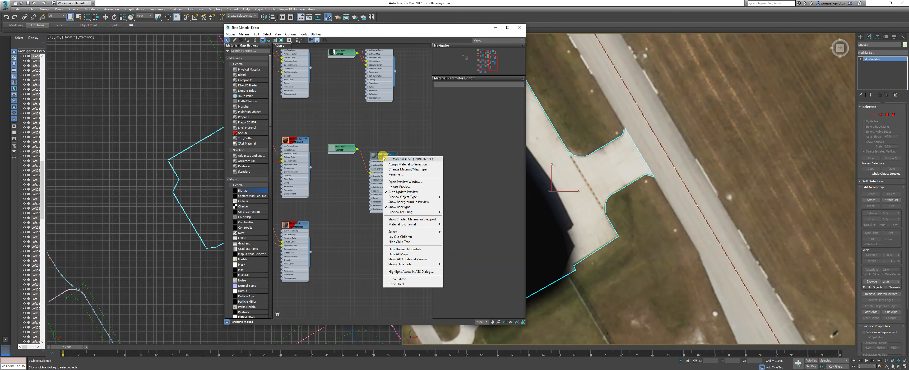
{"action": "left_click", "coordinate": [416, 220]}
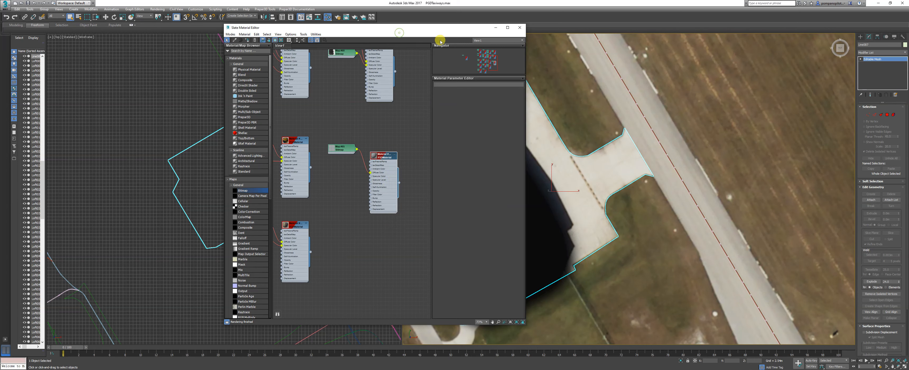
{"action": "left_click_drag", "start_coordinate": [427, 29], "coordinate": [469, 30]}
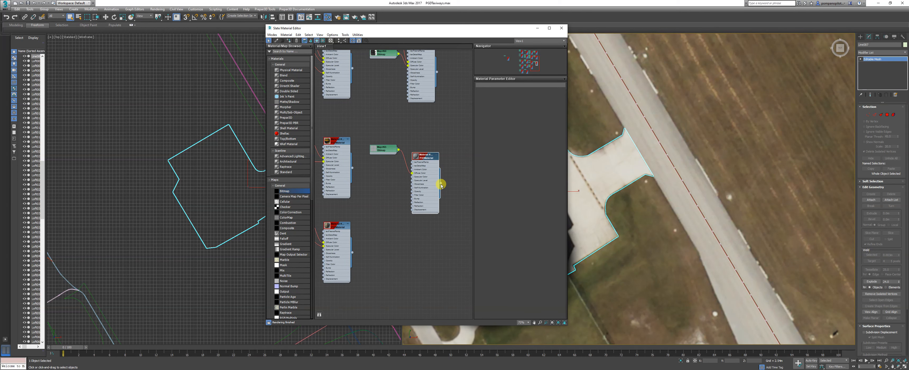
{"action": "left_click_drag", "start_coordinate": [441, 183], "coordinate": [250, 229]}
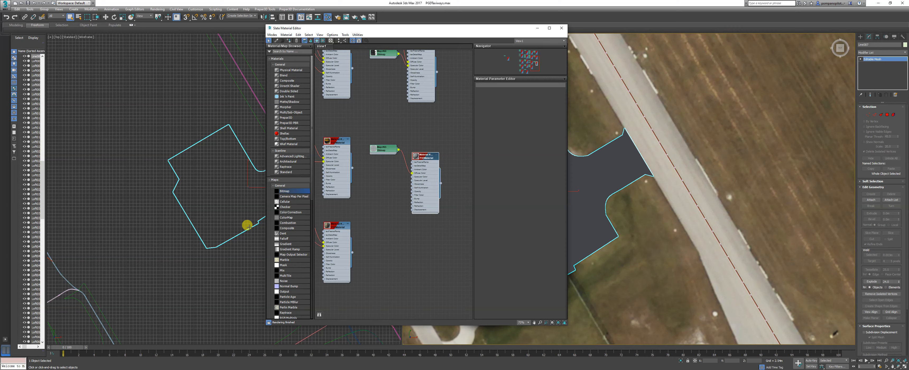
{"action": "left_click_drag", "start_coordinate": [436, 28], "coordinate": [357, 39]}
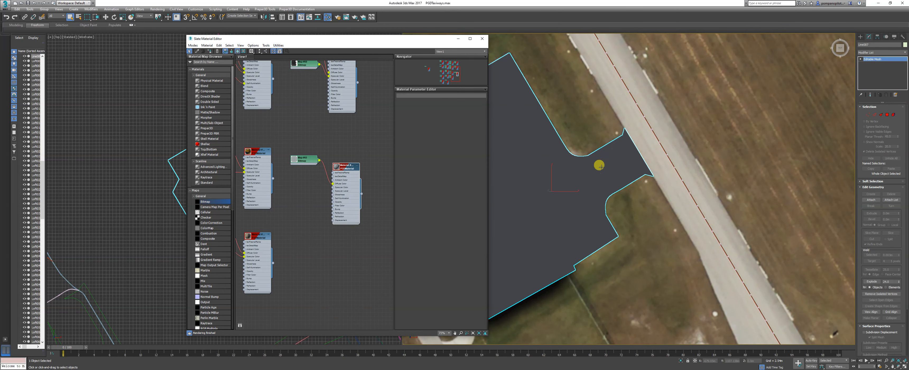
Add a UVW Map modifier to the apron mesh.
{"action": "left_click", "coordinate": [901, 52]}
{"action": "scroll", "coordinate": [879, 229], "scroll_direction": "down", "scroll_amount": 10}
{"action": "scroll", "coordinate": [879, 246], "scroll_direction": "down", "scroll_amount": 3}
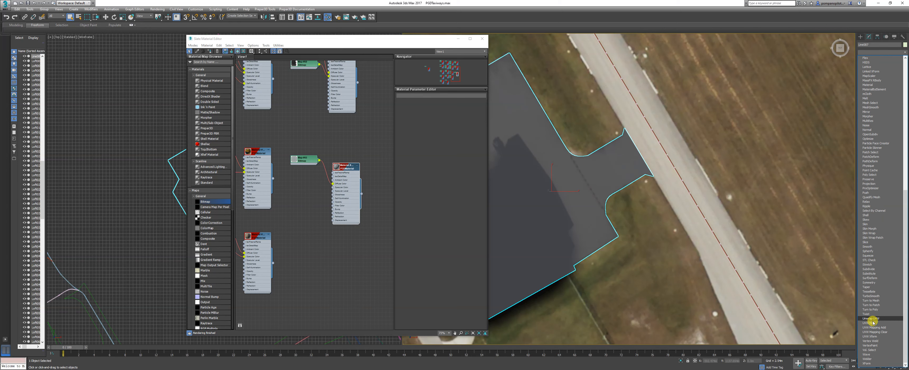
{"action": "left_click", "coordinate": [874, 324]}
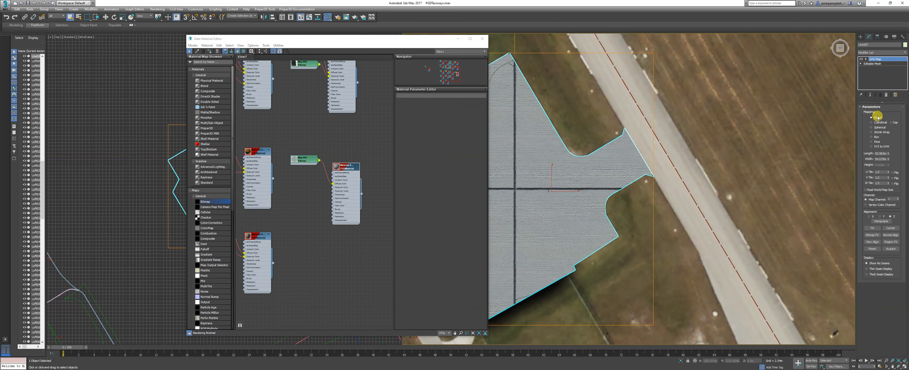
Set the apron mesh's Z position to 0.01, just above the aerial imagery.
{"action": "left_click_drag", "start_coordinate": [881, 173], "coordinate": [851, 171]}
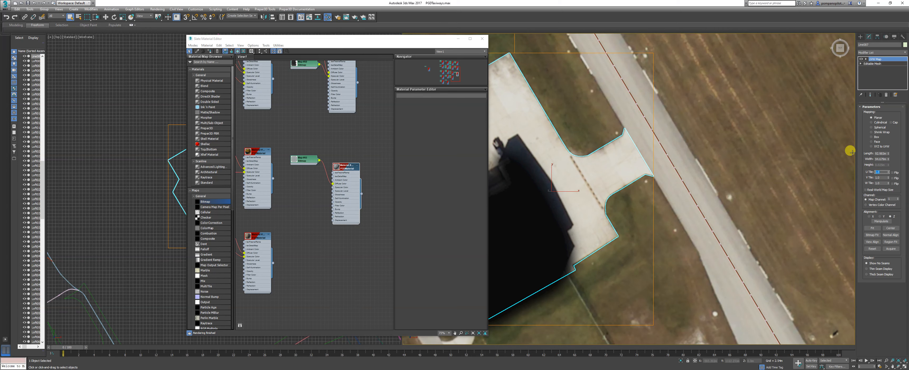
{"action": "left_click", "coordinate": [105, 17]}
{"action": "type", "text": "0.0"}
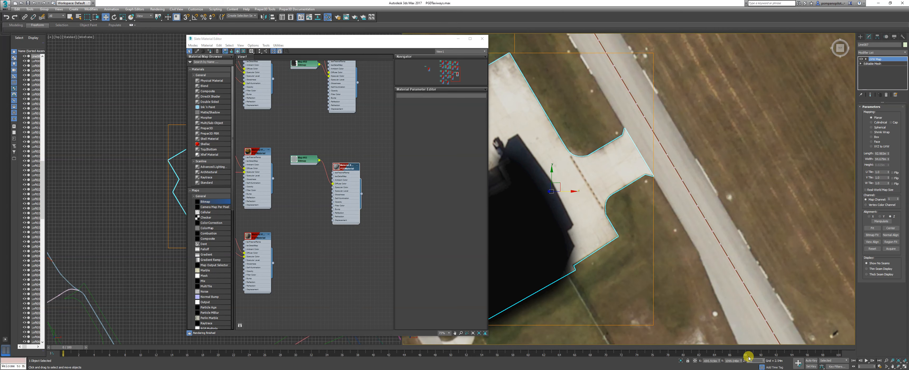
{"action": "type", "text": "1"}
{"action": "key", "text": "Return"}
Set the UVW Map's U and V tiling to 10 each so the concrete slabs repeat across the apron.
{"action": "left_click_drag", "start_coordinate": [886, 172], "coordinate": [860, 173]}
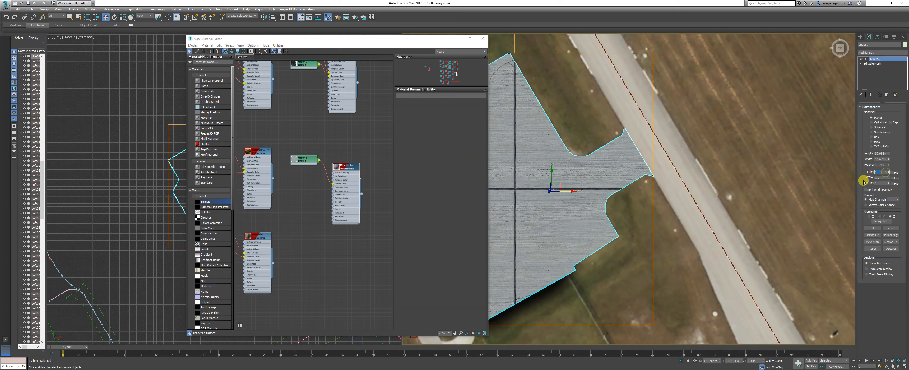
{"action": "type", "text": "10"}
{"action": "key", "text": "Tab"}
{"action": "type", "text": "10"}
{"action": "key", "text": "Return"}
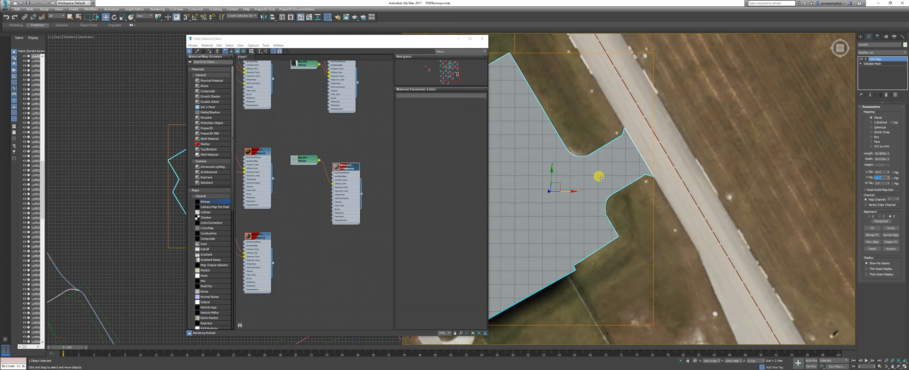
{"action": "scroll", "coordinate": [602, 178], "scroll_direction": "up", "scroll_amount": 3}
{"action": "scroll", "coordinate": [647, 173], "scroll_direction": "down", "scroll_amount": 5}
{"action": "scroll", "coordinate": [648, 167], "scroll_direction": "up", "scroll_amount": 3}
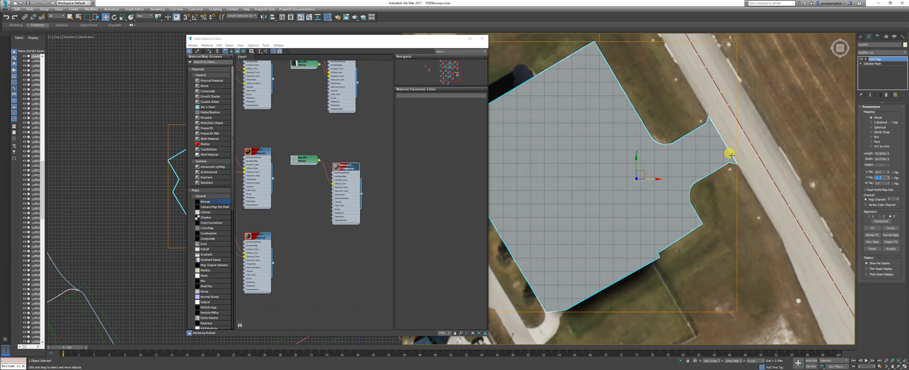
Add an Unwrap UVW modifier to the apron mesh and open its UV editor.
{"action": "left_click", "coordinate": [905, 52]}
{"action": "scroll", "coordinate": [906, 216], "scroll_direction": "down", "scroll_amount": 5}
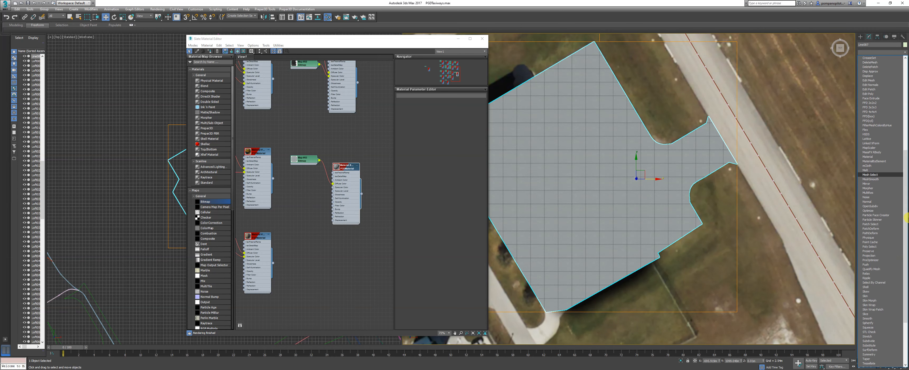
{"action": "scroll", "coordinate": [906, 328], "scroll_direction": "down", "scroll_amount": 1}
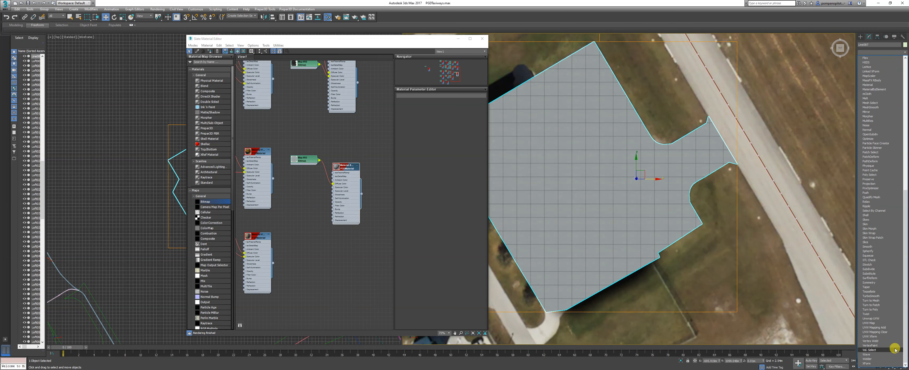
{"action": "left_click", "coordinate": [887, 315]}
{"action": "left_click", "coordinate": [881, 217]}
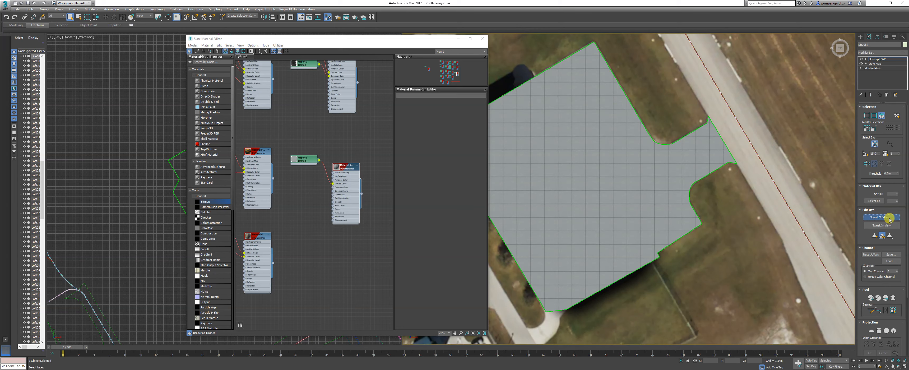
Close the Slate Material Editor and show the concrete bitmap as the UV editor's background.
{"action": "left_click", "coordinate": [482, 39]}
{"action": "left_click_drag", "start_coordinate": [151, 29], "coordinate": [385, 72]}
{"action": "left_click", "coordinate": [394, 84]}
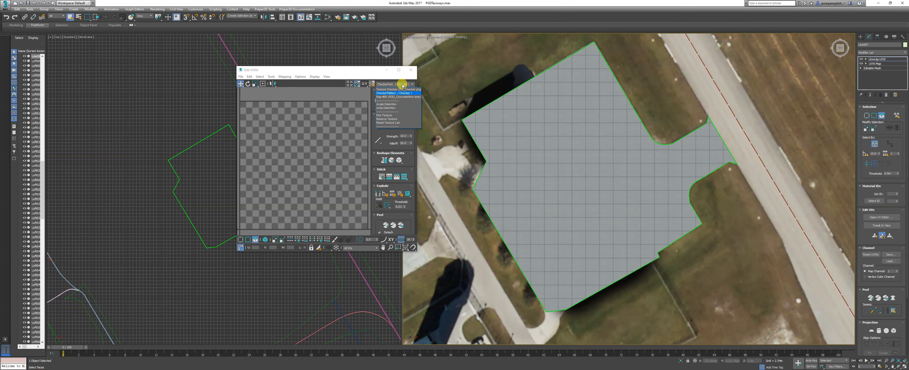
{"action": "left_click", "coordinate": [403, 97]}
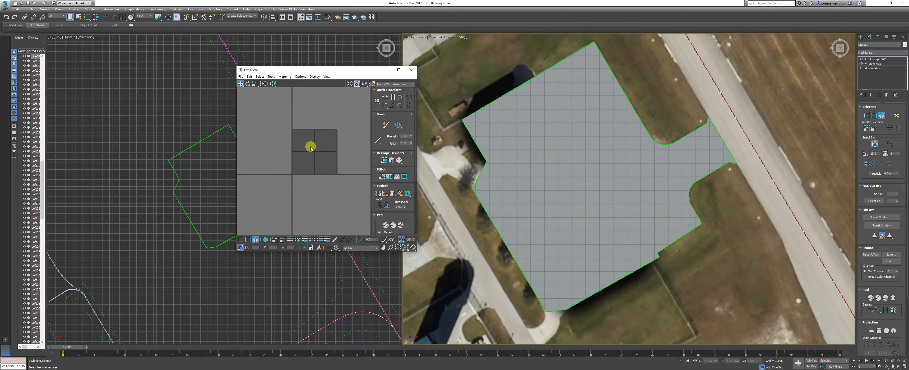
Select all of the apron's UV faces and rotate them until the slab joints run parallel to the apron's edges.
{"action": "scroll", "coordinate": [305, 160], "scroll_direction": "down", "scroll_amount": 3}
{"action": "left_click_drag", "start_coordinate": [290, 114], "coordinate": [359, 175]}
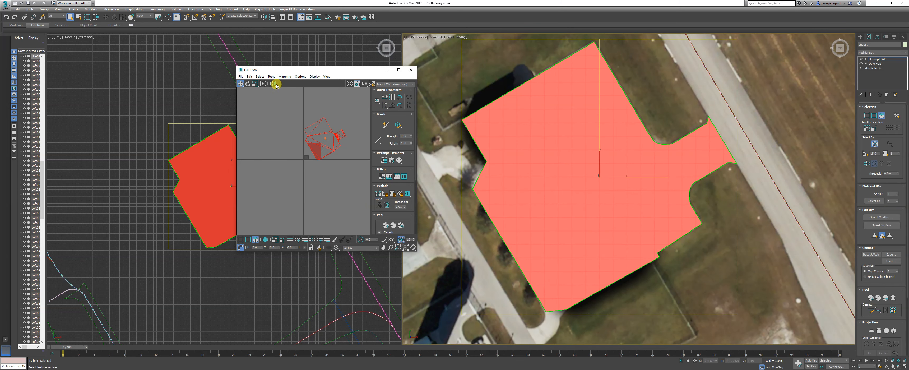
{"action": "left_click", "coordinate": [248, 85]}
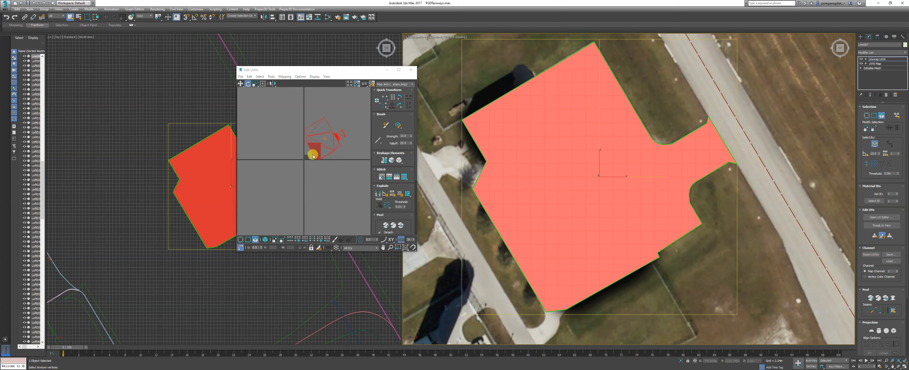
{"action": "left_click_drag", "start_coordinate": [345, 128], "coordinate": [348, 147]}
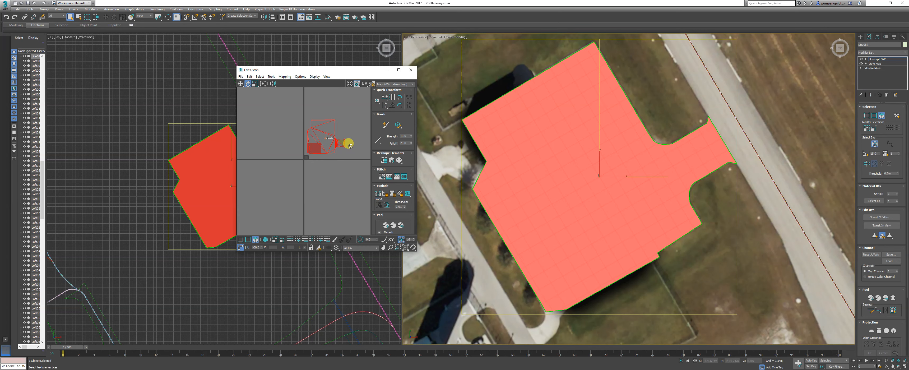
Close the UV editor and collapse the apron's whole modifier stack to an editable mesh.
{"action": "left_click", "coordinate": [410, 70]}
{"action": "right_click", "coordinate": [881, 64]}
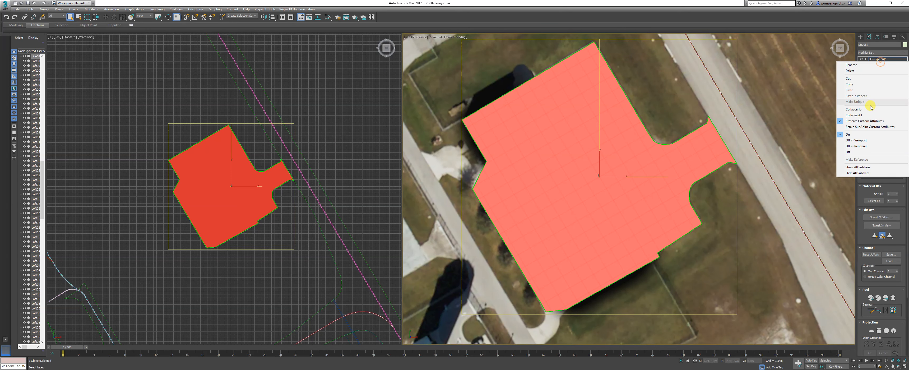
{"action": "left_click", "coordinate": [878, 115]}
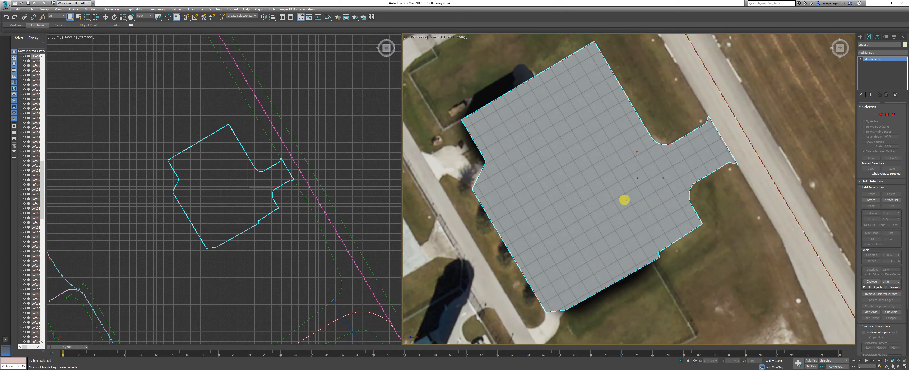
Draw a line curving with Bezier points from the taxiway centreline into the apron entrance and ending in a straight section.
{"action": "scroll", "coordinate": [603, 209], "scroll_direction": "down", "scroll_amount": 2}
{"action": "scroll", "coordinate": [651, 176], "scroll_direction": "up", "scroll_amount": 2}
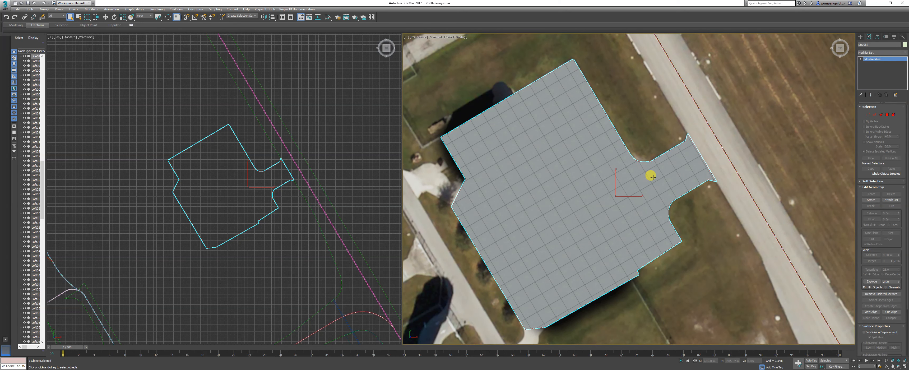
{"action": "scroll", "coordinate": [690, 121], "scroll_direction": "down", "scroll_amount": 3}
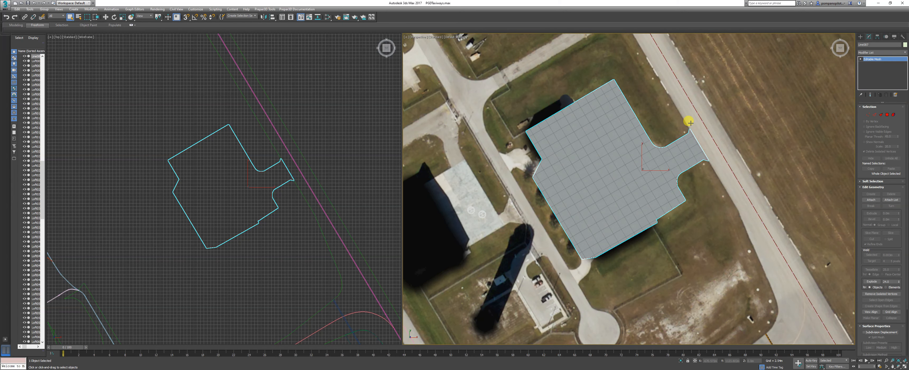
{"action": "scroll", "coordinate": [690, 121], "scroll_direction": "up", "scroll_amount": 5}
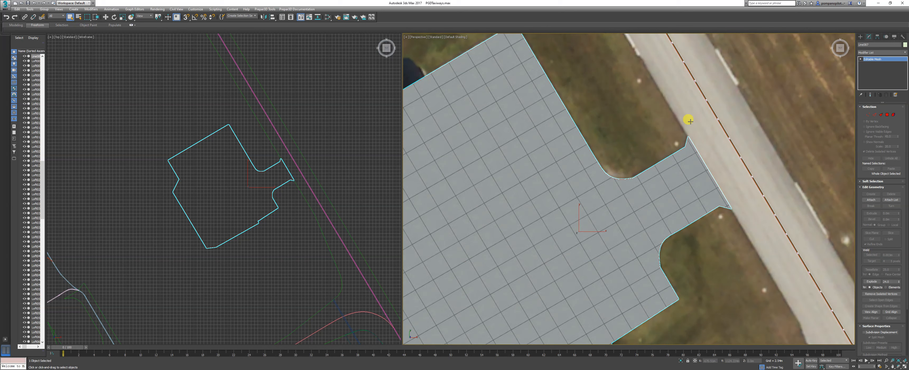
{"action": "left_click", "coordinate": [860, 36]}
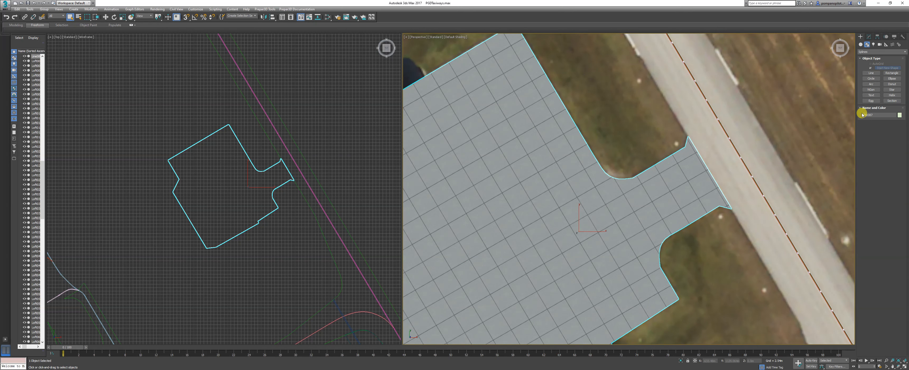
{"action": "left_click", "coordinate": [871, 73]}
{"action": "left_click", "coordinate": [705, 99]}
{"action": "left_click_drag", "start_coordinate": [709, 157], "coordinate": [706, 173]}
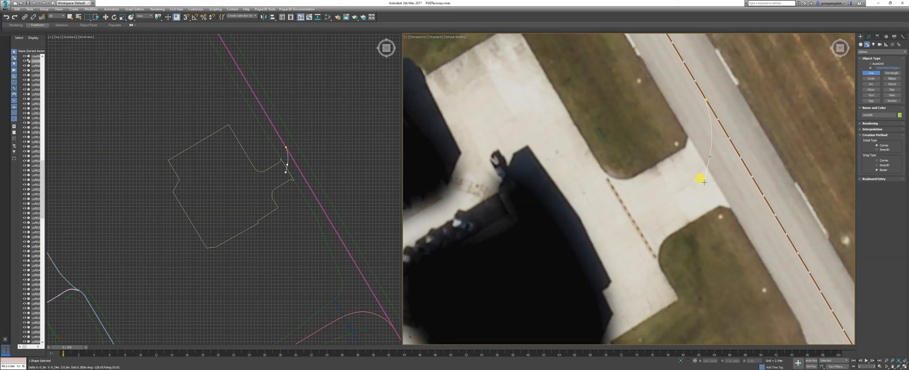
{"action": "key", "text": "BackSpace"}
{"action": "left_click_drag", "start_coordinate": [711, 150], "coordinate": [702, 163]}
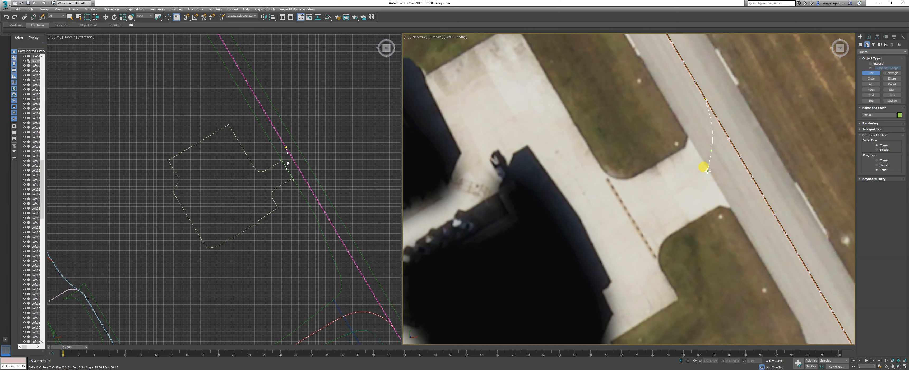
{"action": "left_click_drag", "start_coordinate": [668, 196], "coordinate": [659, 200]}
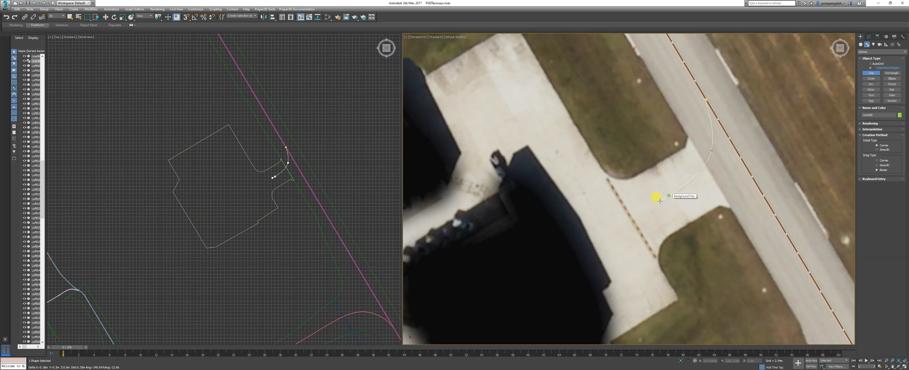
{"action": "left_click", "coordinate": [648, 206]}
{"action": "left_click", "coordinate": [632, 214]}
{"action": "right_click", "coordinate": [685, 216]}
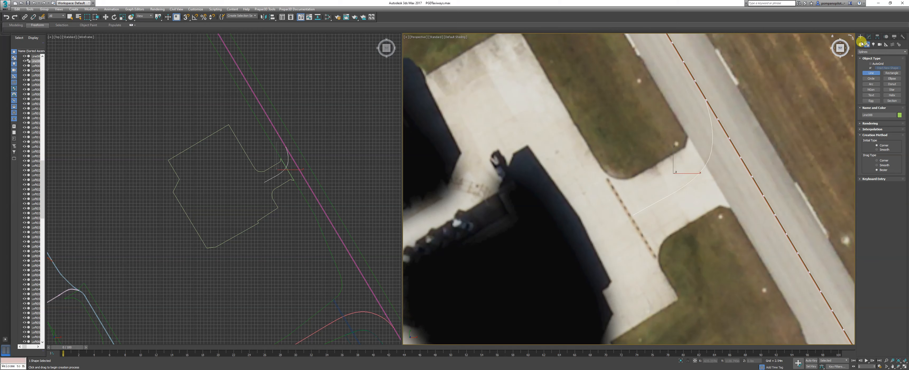
Draw a narrow upright rectangle spline on the taxiway between the curved line and the taxiway centreline.
{"action": "left_click", "coordinate": [896, 74]}
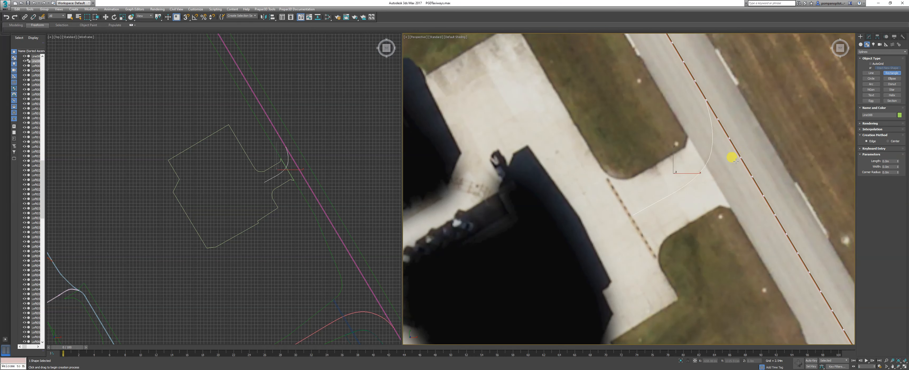
{"action": "scroll", "coordinate": [753, 153], "scroll_direction": "up", "scroll_amount": 2}
{"action": "scroll", "coordinate": [751, 156], "scroll_direction": "up", "scroll_amount": 1}
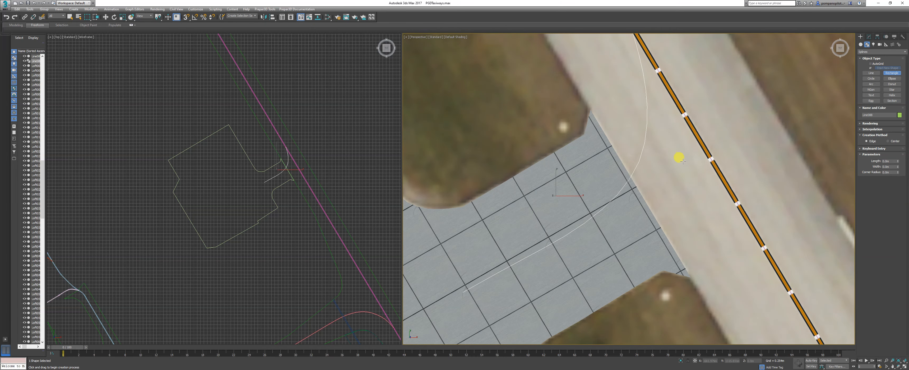
{"action": "scroll", "coordinate": [694, 159], "scroll_direction": "down", "scroll_amount": 1}
{"action": "left_click_drag", "start_coordinate": [688, 166], "coordinate": [692, 198]}
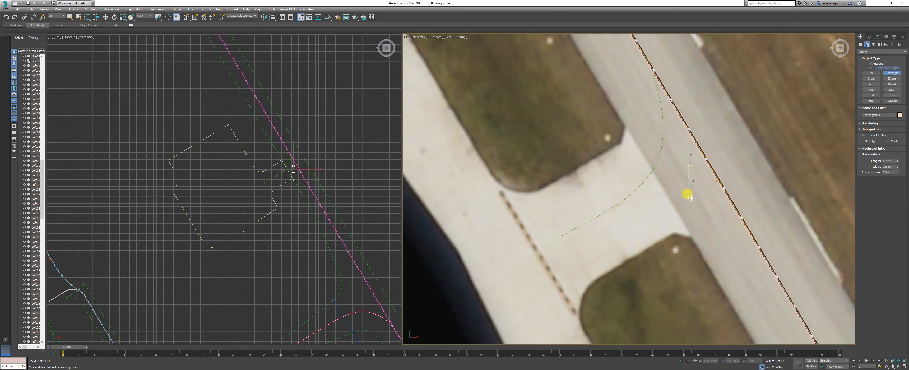
Rotate the rectangle to match the curved line's straight section and move it onto that section.
{"action": "left_click", "coordinate": [114, 17]}
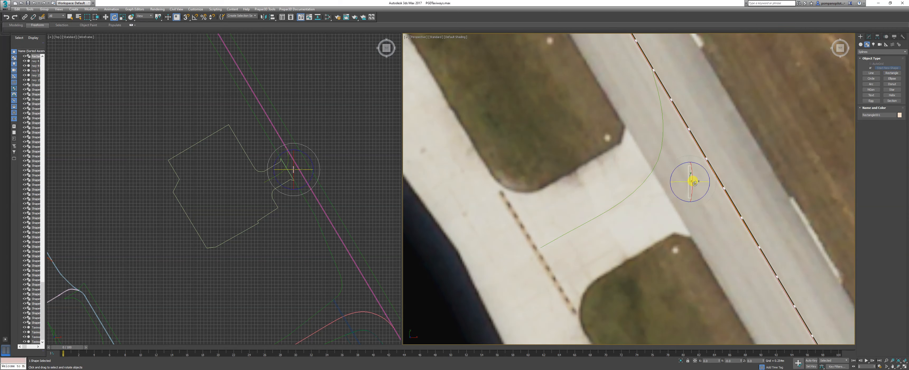
{"action": "left_click_drag", "start_coordinate": [666, 186], "coordinate": [673, 154]}
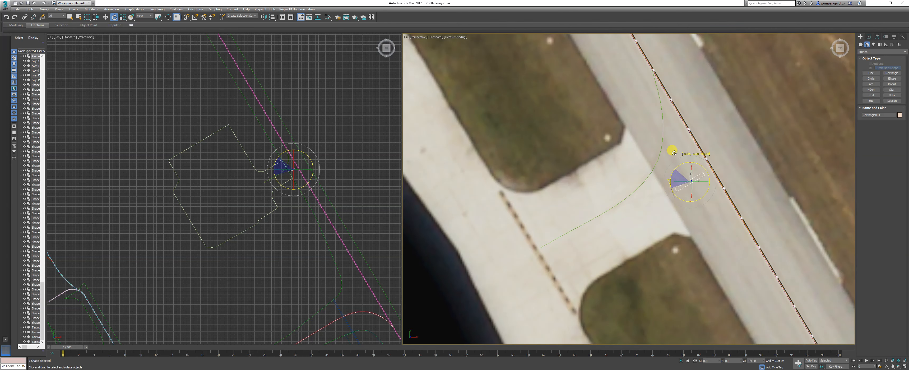
{"action": "left_click_drag", "start_coordinate": [673, 152], "coordinate": [673, 153]}
{"action": "left_click", "coordinate": [105, 17]}
{"action": "left_click_drag", "start_coordinate": [703, 179], "coordinate": [593, 214]}
Set the rectangle's length to 5 m and its width to 0.45 m.
{"action": "scroll", "coordinate": [694, 188], "scroll_direction": "down", "scroll_amount": 3}
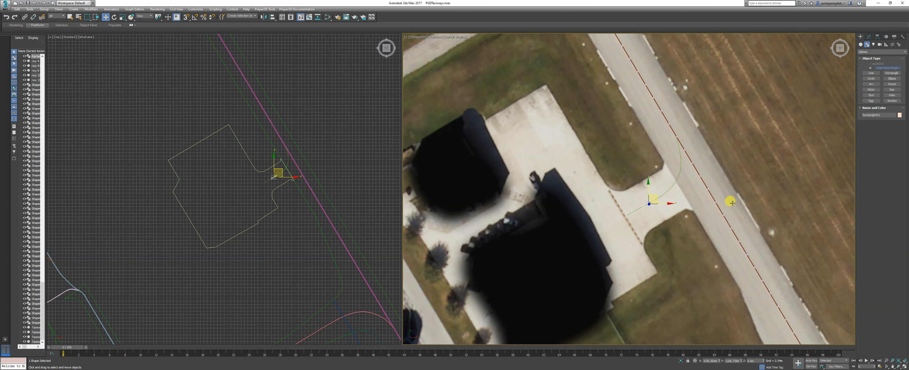
{"action": "scroll", "coordinate": [722, 200], "scroll_direction": "up", "scroll_amount": 3}
{"action": "left_click", "coordinate": [869, 38]}
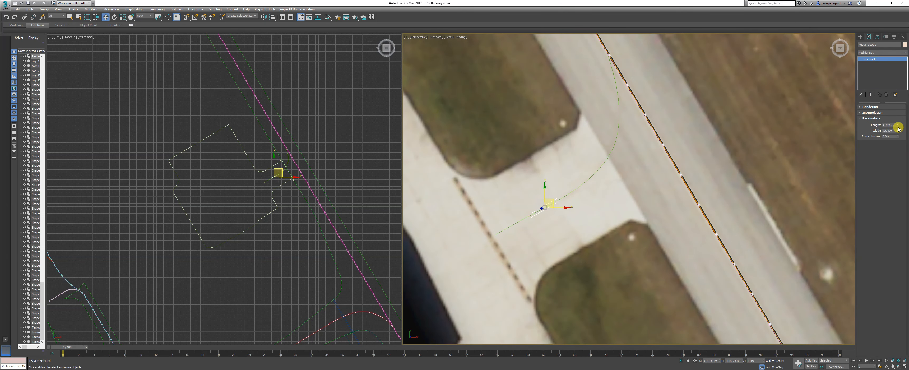
{"action": "left_click_drag", "start_coordinate": [894, 126], "coordinate": [846, 126]}
{"action": "type", "text": "."}
{"action": "type", "text": "45"}
{"action": "type", "text": "5"}
{"action": "key", "text": "Return"}
Reset the rectangle's Z rotation to 0 and move it off the line to the grass corner beside the apron entrance.
{"action": "left_click", "coordinate": [114, 18]}
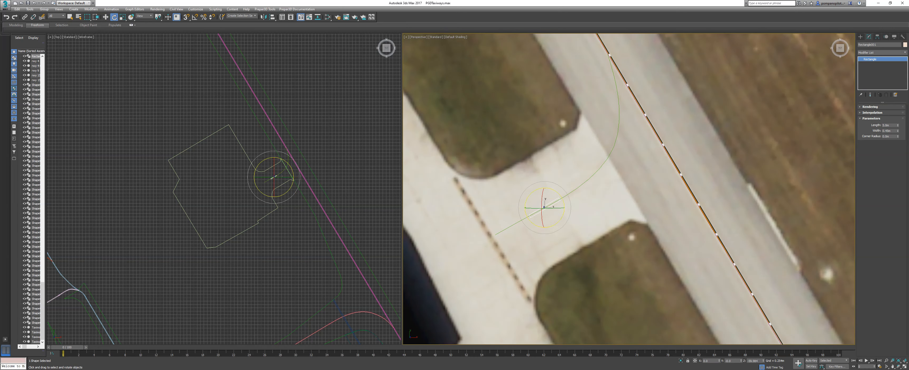
{"action": "double_click", "coordinate": [754, 361]}
{"action": "type", "text": "0"}
{"action": "key", "text": "Return"}
{"action": "left_click", "coordinate": [105, 17]}
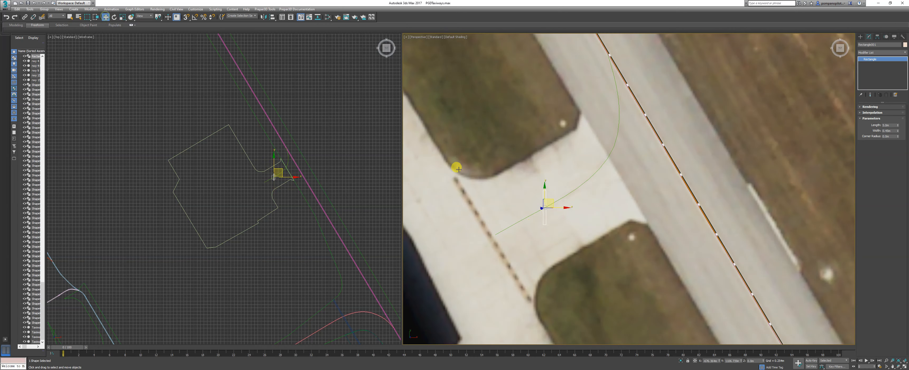
{"action": "left_click_drag", "start_coordinate": [552, 201], "coordinate": [646, 246]}
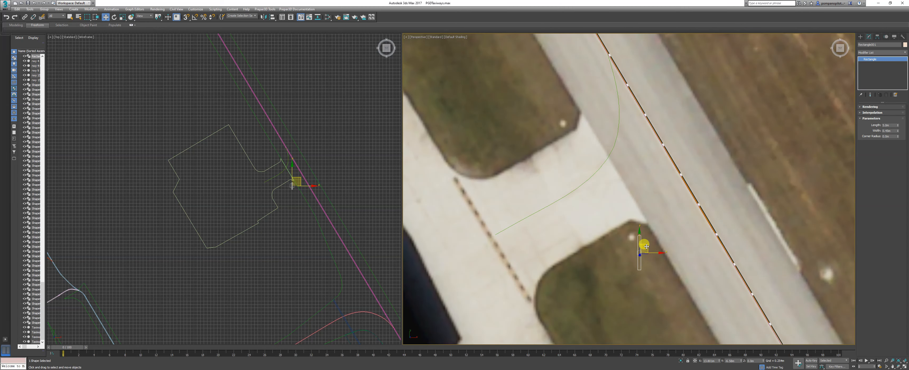
{"action": "scroll", "coordinate": [603, 209], "scroll_direction": "down", "scroll_amount": 4}
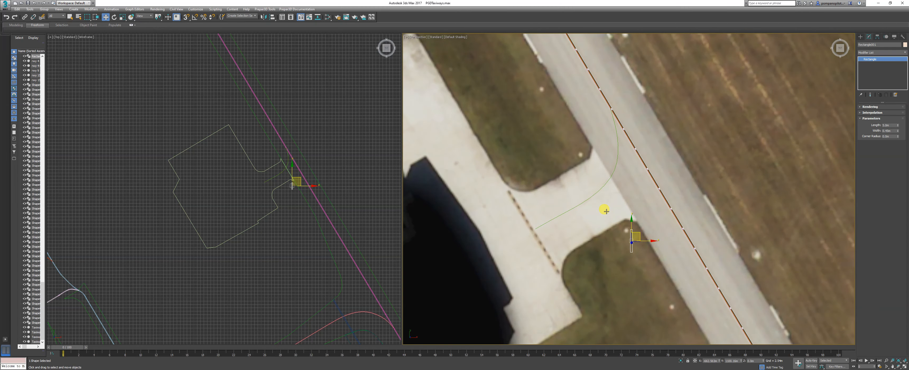
{"action": "scroll", "coordinate": [554, 207], "scroll_direction": "down", "scroll_amount": 3}
{"action": "scroll", "coordinate": [555, 207], "scroll_direction": "down", "scroll_amount": 5}
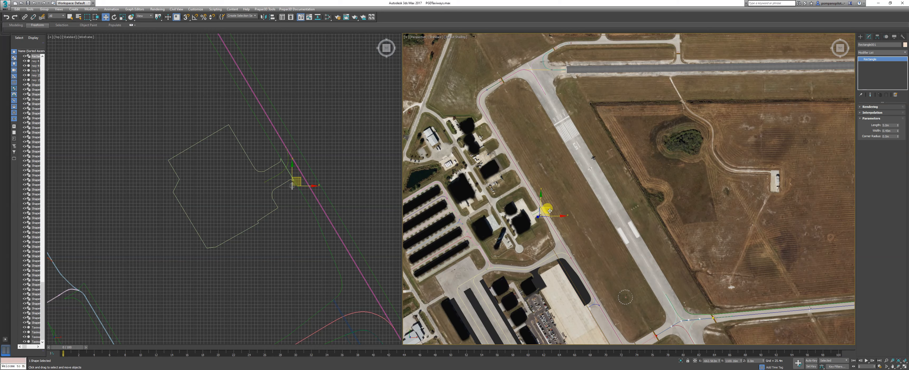
Move the narrow rectangle off the aerial image into the empty area beside the other line profile splines.
{"action": "scroll", "coordinate": [795, 187], "scroll_direction": "down", "scroll_amount": 8}
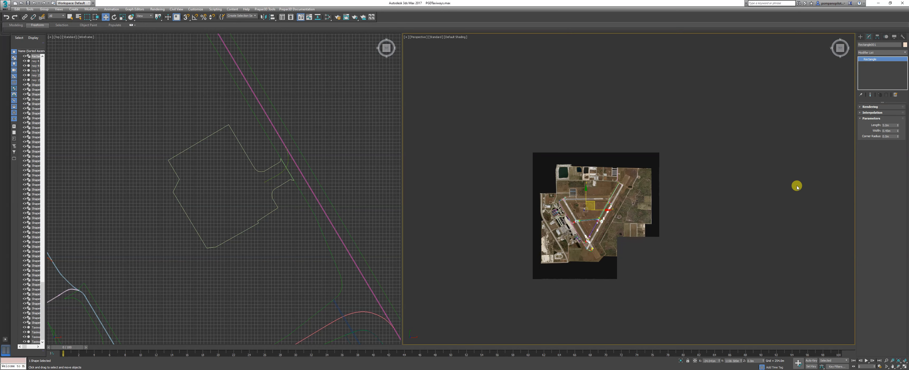
{"action": "left_click_drag", "start_coordinate": [410, 219], "coordinate": [507, 165]}
{"action": "scroll", "coordinate": [502, 189], "scroll_direction": "up", "scroll_amount": 9}
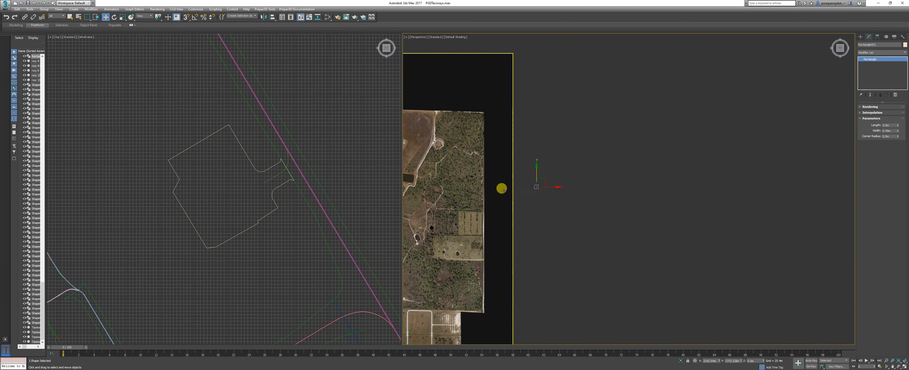
{"action": "left_click_drag", "start_coordinate": [660, 162], "coordinate": [564, 181]}
{"action": "scroll", "coordinate": [564, 182], "scroll_direction": "up", "scroll_amount": 5}
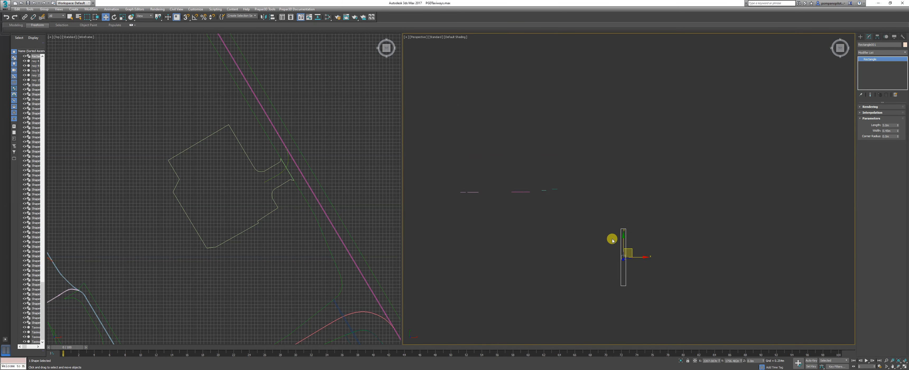
{"action": "left_click_drag", "start_coordinate": [634, 257], "coordinate": [580, 219]}
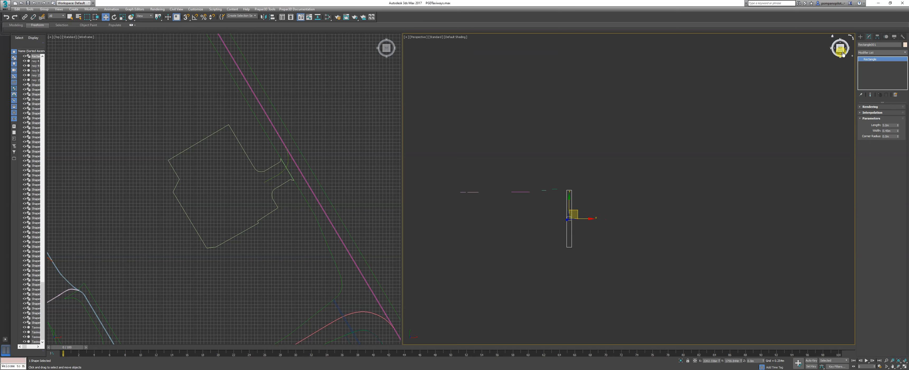
Convert the rectangle to an editable spline and delete its segments except the short upper edge.
{"action": "right_click", "coordinate": [871, 59]}
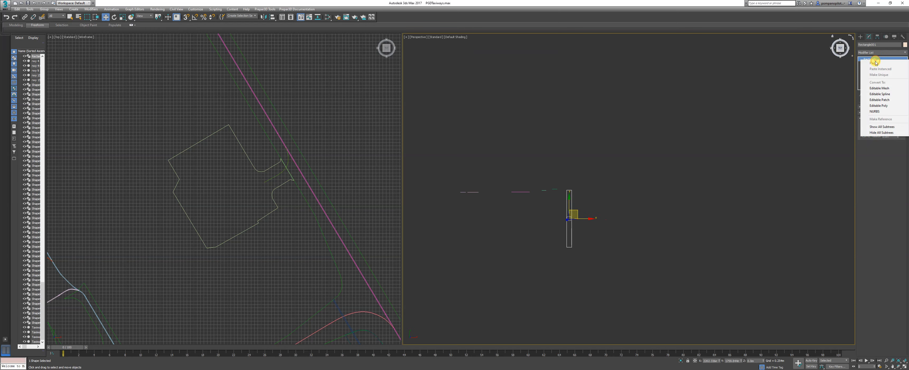
{"action": "left_click", "coordinate": [878, 94]}
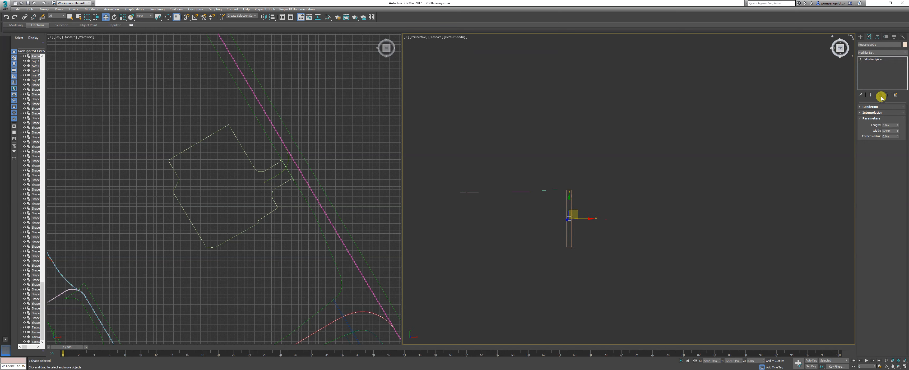
{"action": "scroll", "coordinate": [571, 219], "scroll_direction": "up", "scroll_amount": 3}
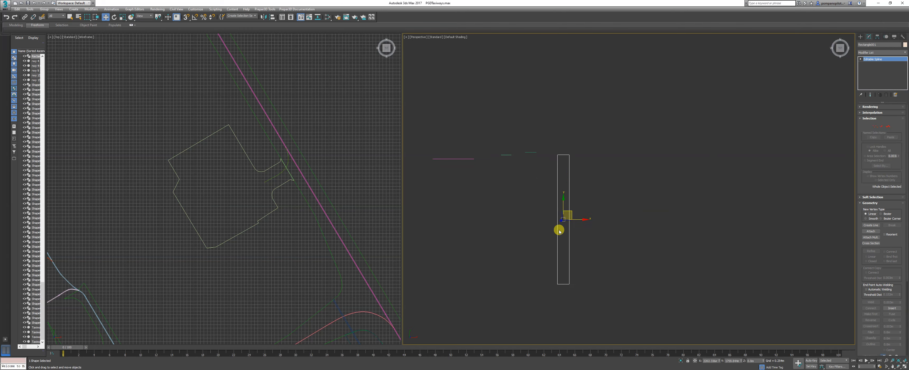
{"action": "left_click", "coordinate": [880, 128]}
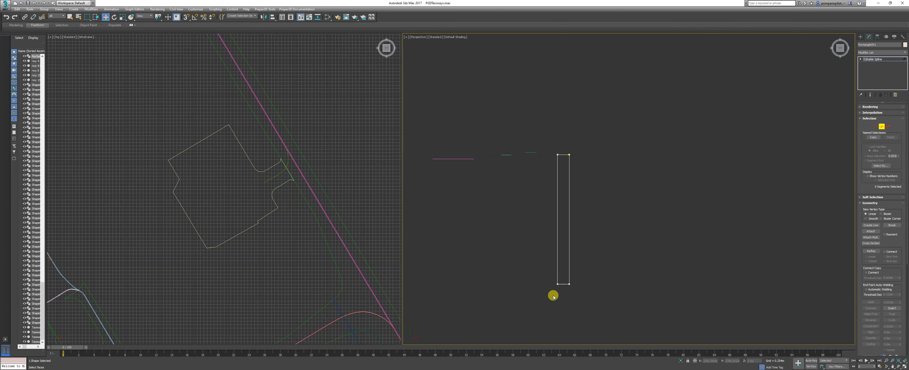
{"action": "left_click", "coordinate": [558, 262]}
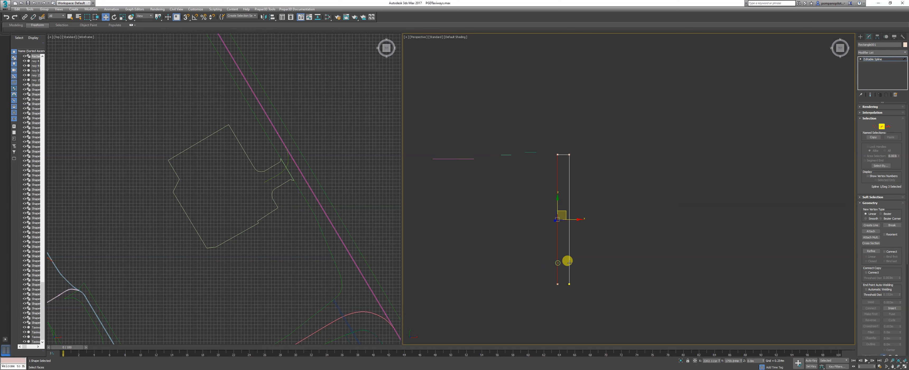
{"action": "key", "text": "Delete"}
{"action": "left_click", "coordinate": [570, 262]}
{"action": "key", "text": "Delete"}
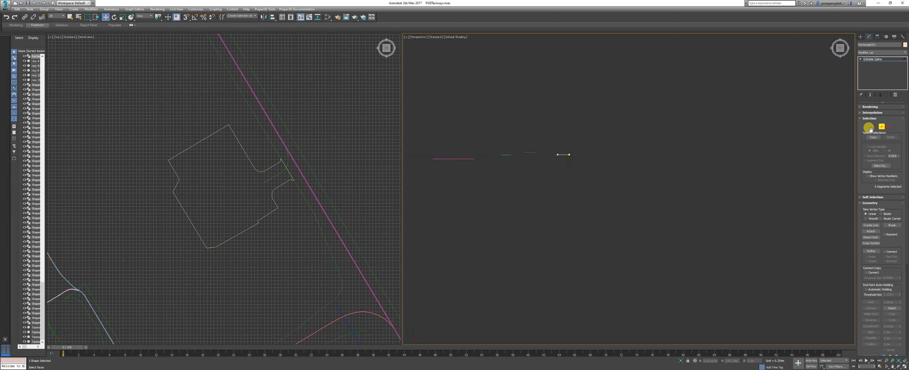
{"action": "left_click", "coordinate": [880, 126]}
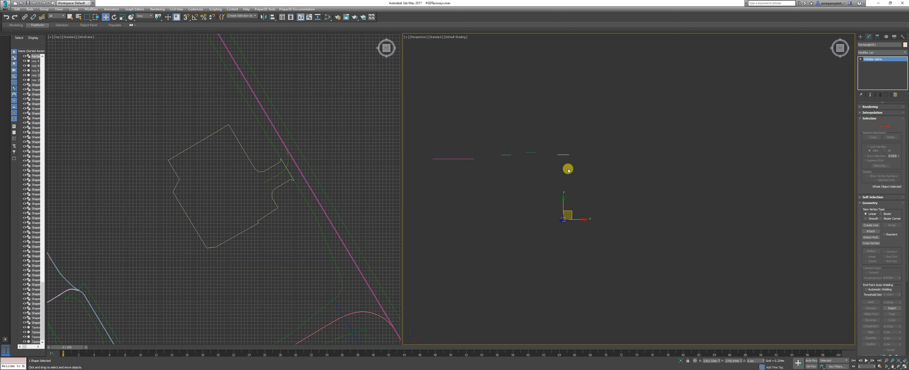
Rename the single-segment spline as aLine and check the scene's object list for it.
{"action": "left_click", "coordinate": [878, 45]}
{"action": "type", "text": "aLine"}
{"action": "key", "text": "Return"}
{"action": "left_click", "coordinate": [78, 17]}
{"action": "left_click_drag", "start_coordinate": [58, 31], "coordinate": [177, 47]}
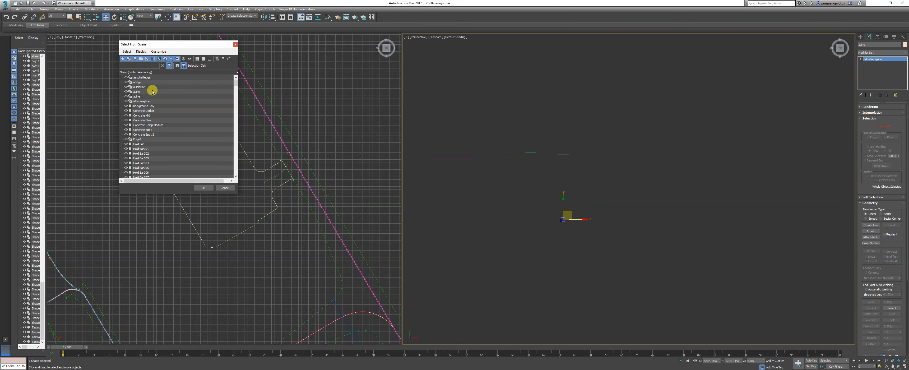
{"action": "left_click_drag", "start_coordinate": [236, 87], "coordinate": [233, 179]}
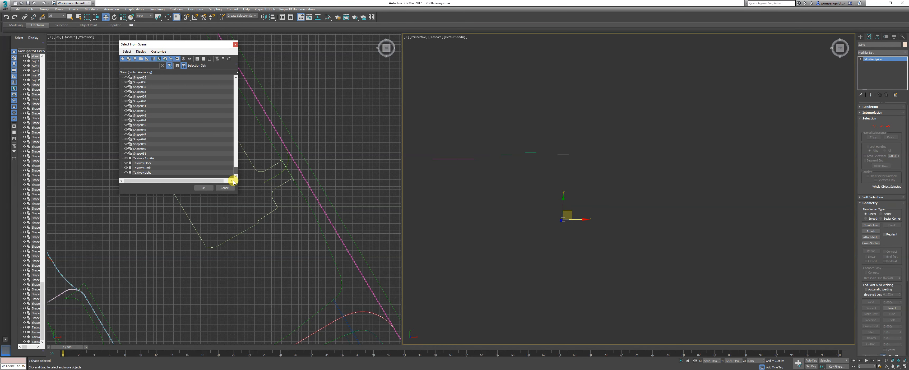
{"action": "left_click", "coordinate": [235, 44]}
Loft the curved lead-in path at the apron entrance, picking aLine by name as the cross-section shape.
{"action": "scroll", "coordinate": [722, 217], "scroll_direction": "down", "scroll_amount": 3}
{"action": "left_click", "coordinate": [628, 187]}
{"action": "scroll", "coordinate": [628, 179], "scroll_direction": "down", "scroll_amount": 10}
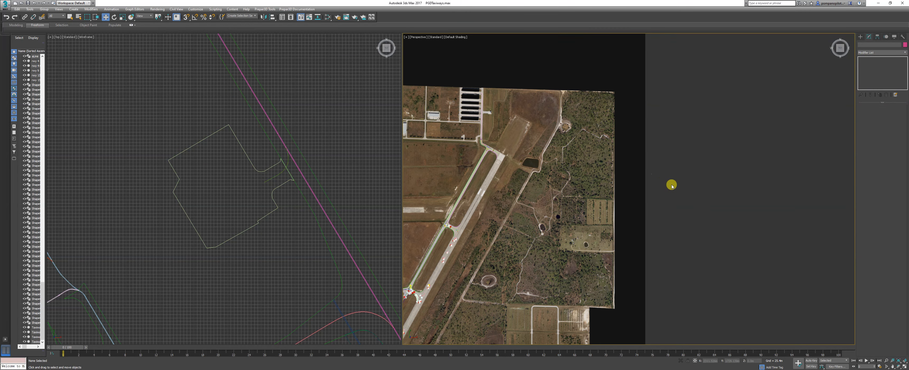
{"action": "scroll", "coordinate": [561, 206], "scroll_direction": "up", "scroll_amount": 5}
{"action": "scroll", "coordinate": [649, 268], "scroll_direction": "up", "scroll_amount": 4}
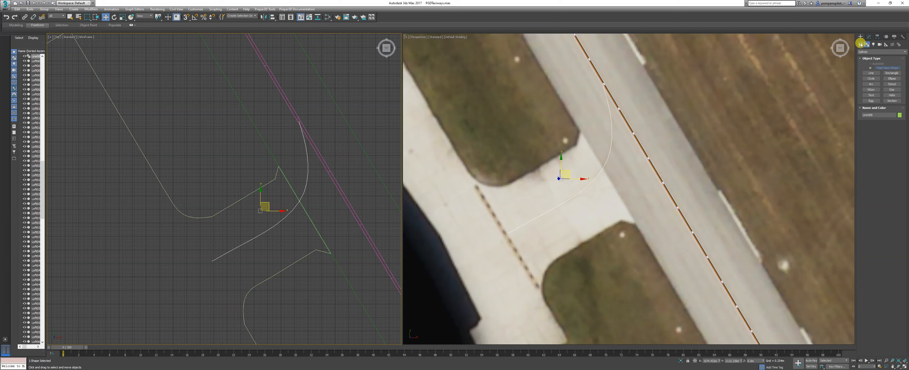
{"action": "left_click", "coordinate": [860, 44]}
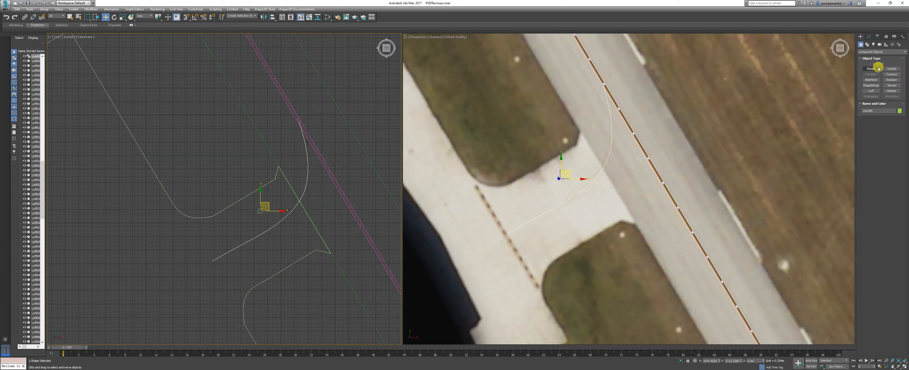
{"action": "left_click", "coordinate": [868, 93]}
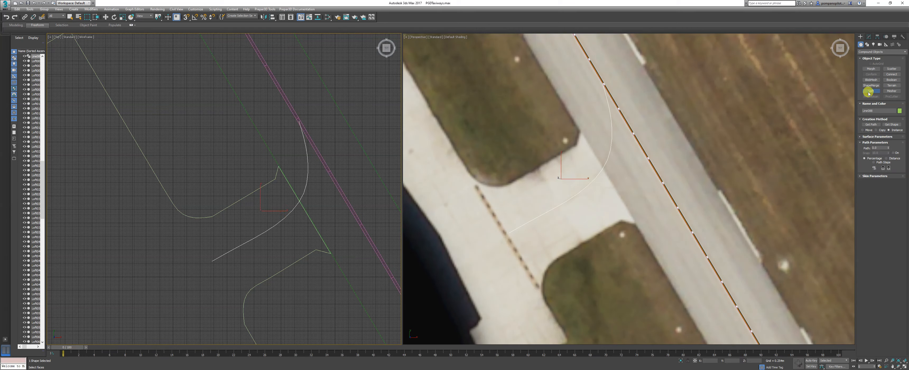
{"action": "left_click", "coordinate": [892, 125]}
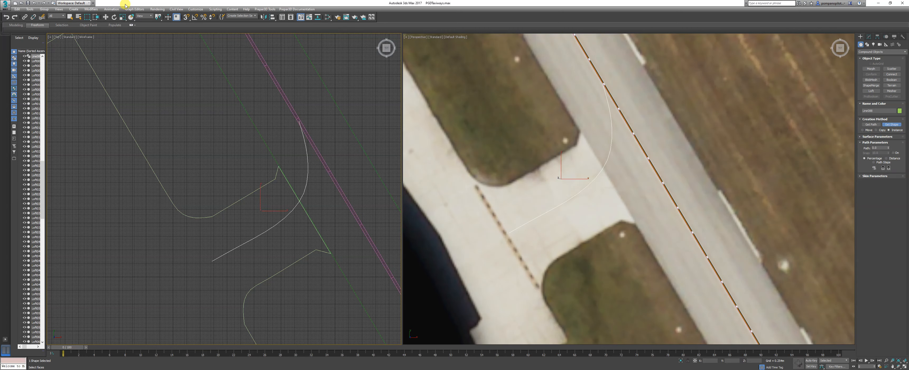
{"action": "left_click", "coordinate": [78, 17]}
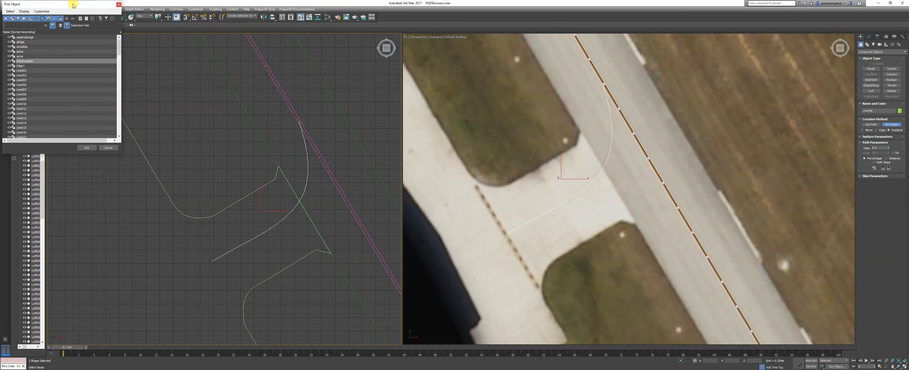
{"action": "left_click_drag", "start_coordinate": [73, 5], "coordinate": [123, 32]}
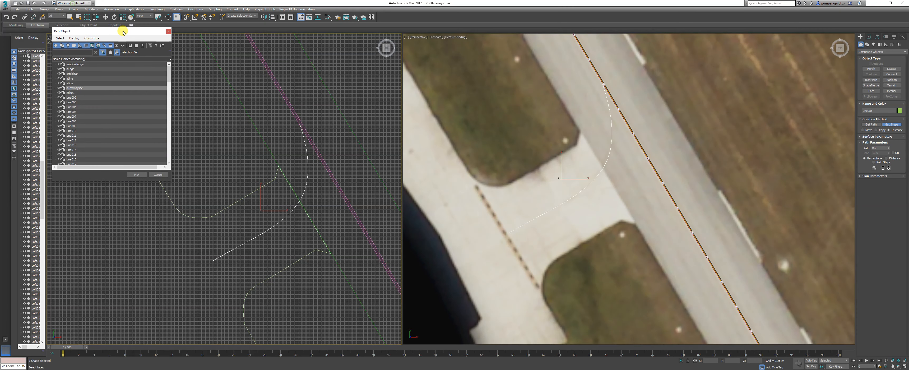
{"action": "left_click", "coordinate": [75, 78]}
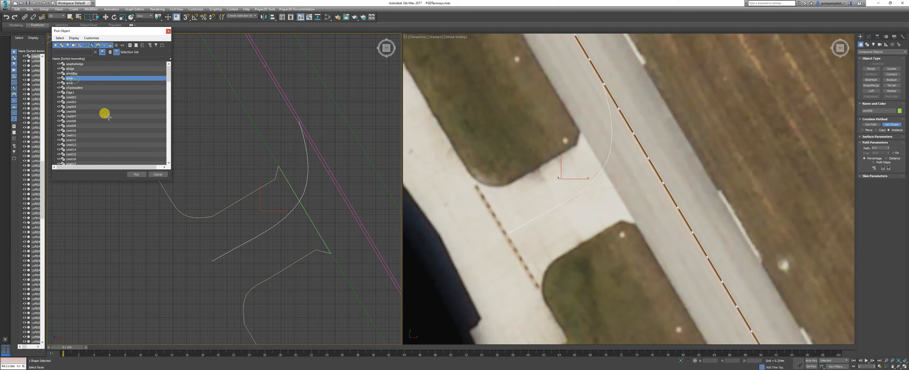
{"action": "left_click", "coordinate": [136, 175]}
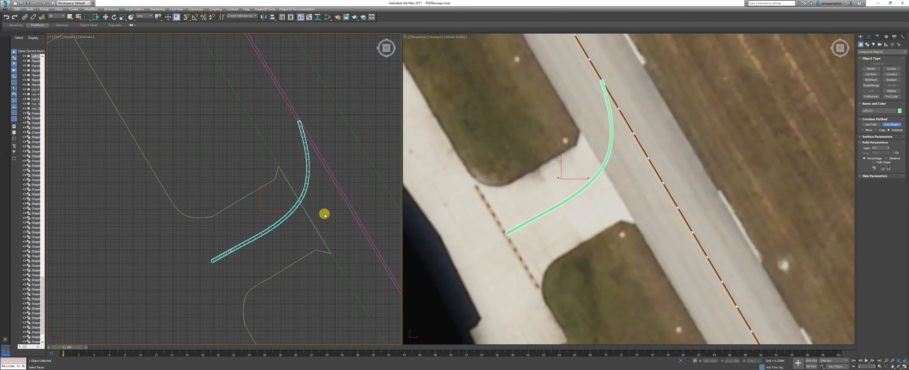
Adjust the lofted line's Z position and inspect its end where it meets the taxiway centreline.
{"action": "left_click", "coordinate": [106, 17]}
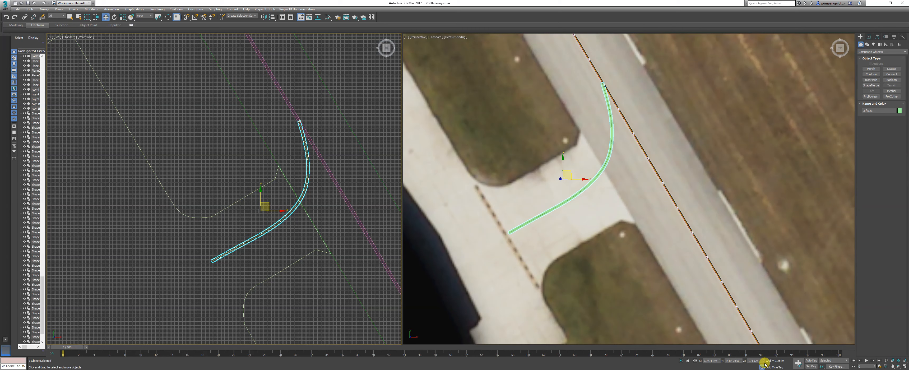
{"action": "double_click", "coordinate": [758, 361]}
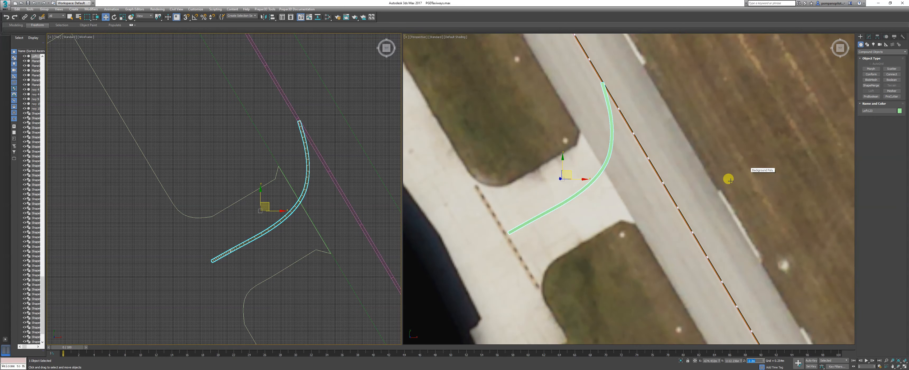
{"action": "scroll", "coordinate": [587, 77], "scroll_direction": "up", "scroll_amount": 5}
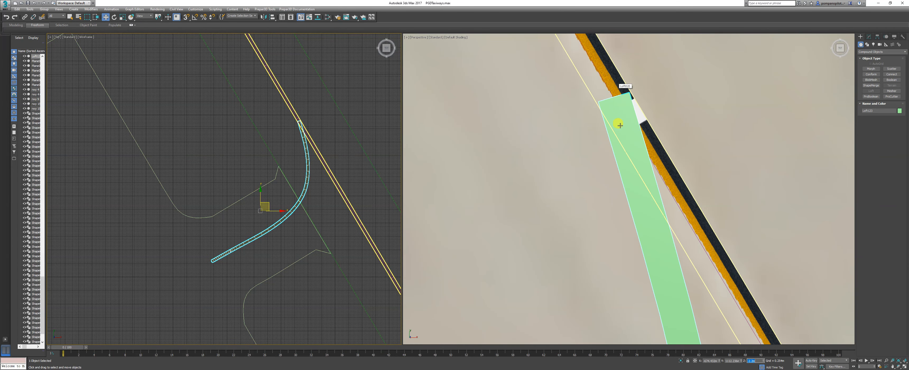
{"action": "scroll", "coordinate": [635, 117], "scroll_direction": "down", "scroll_amount": 5}
{"action": "scroll", "coordinate": [646, 125], "scroll_direction": "down", "scroll_amount": 3}
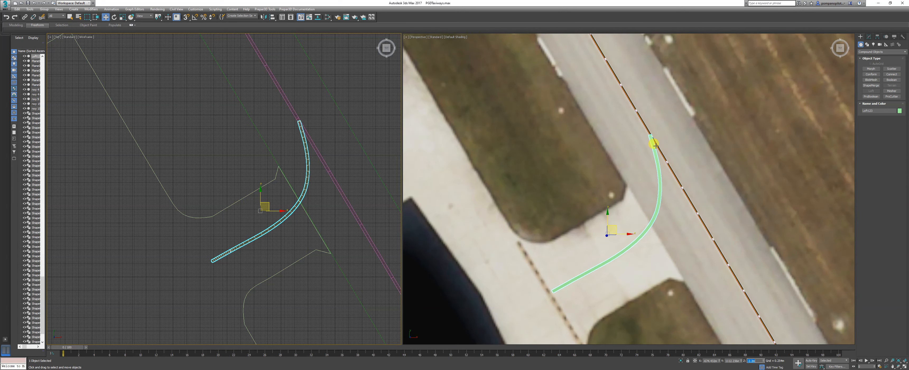
{"action": "scroll", "coordinate": [607, 218], "scroll_direction": "up", "scroll_amount": 2}
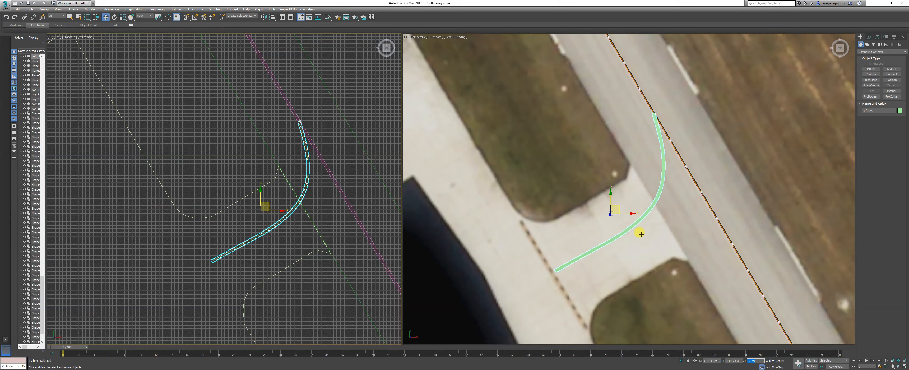
Select the lofted lead-in line and locate the yellow line material in the Slate Material Editor.
{"action": "left_click", "coordinate": [579, 162]}
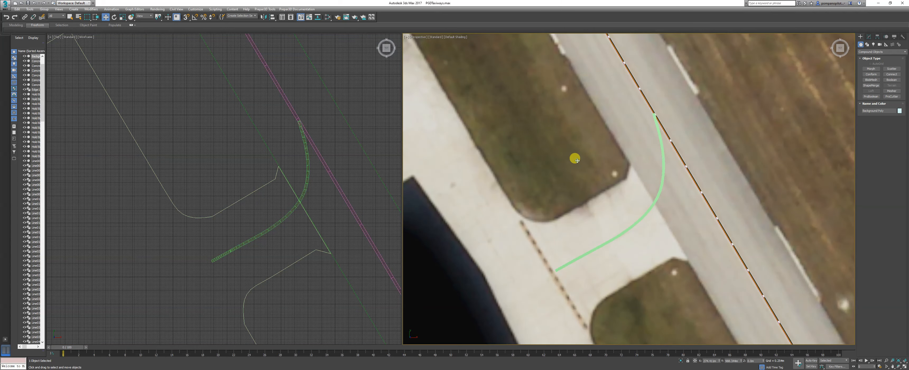
{"action": "left_click", "coordinate": [626, 229]}
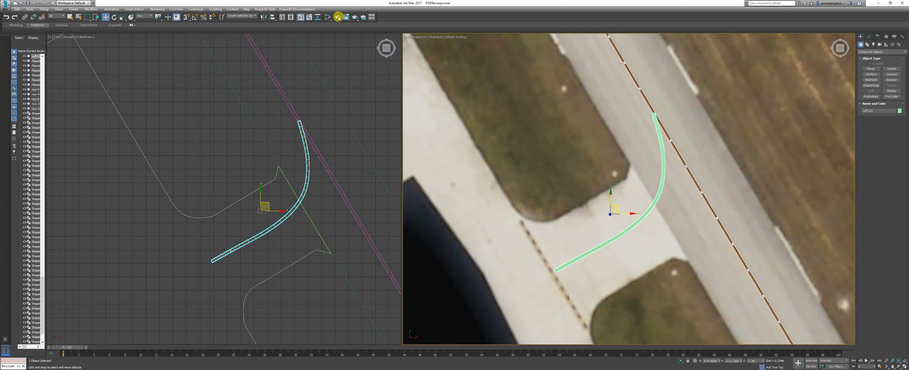
{"action": "left_click", "coordinate": [327, 17]}
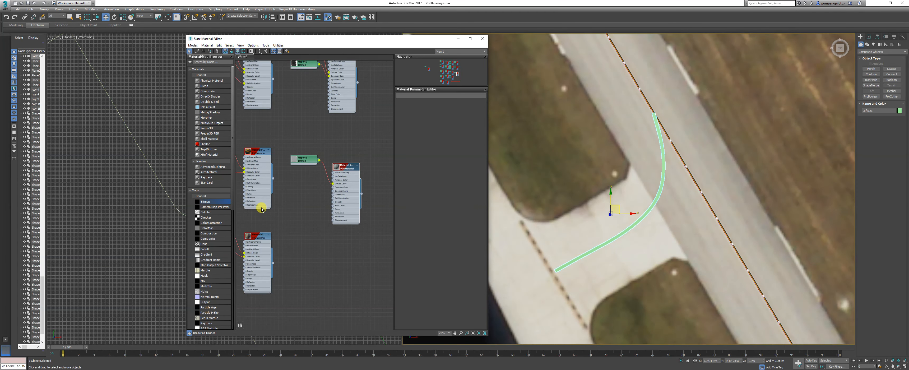
{"action": "scroll", "coordinate": [351, 183], "scroll_direction": "down", "scroll_amount": 1}
{"action": "scroll", "coordinate": [351, 183], "scroll_direction": "down", "scroll_amount": 10}
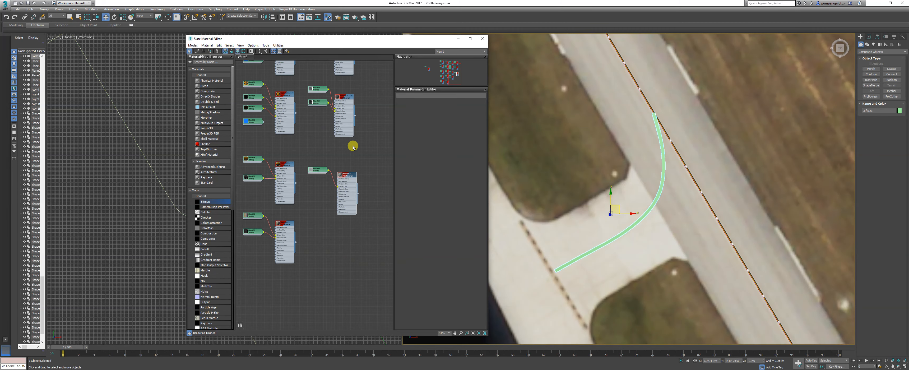
{"action": "scroll", "coordinate": [288, 99], "scroll_direction": "up", "scroll_amount": 9}
{"action": "scroll", "coordinate": [312, 68], "scroll_direction": "up", "scroll_amount": 6}
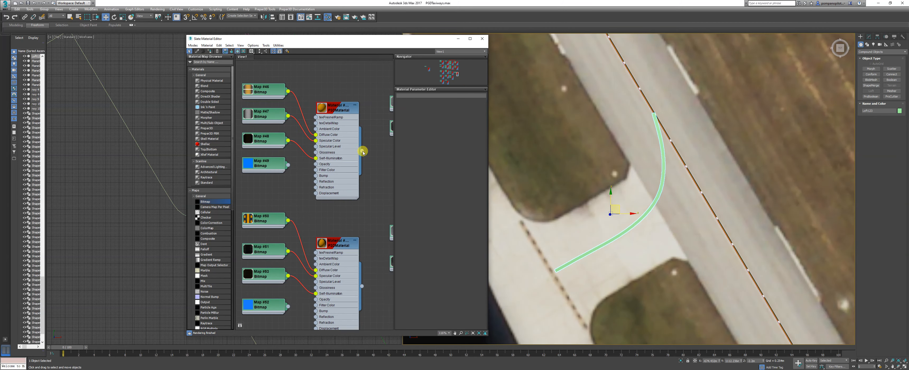
Assign the yellow line material to the lofted lead-in line, keeping the line accessible beside the material editor.
{"action": "left_click_drag", "start_coordinate": [364, 42], "coordinate": [468, 38]}
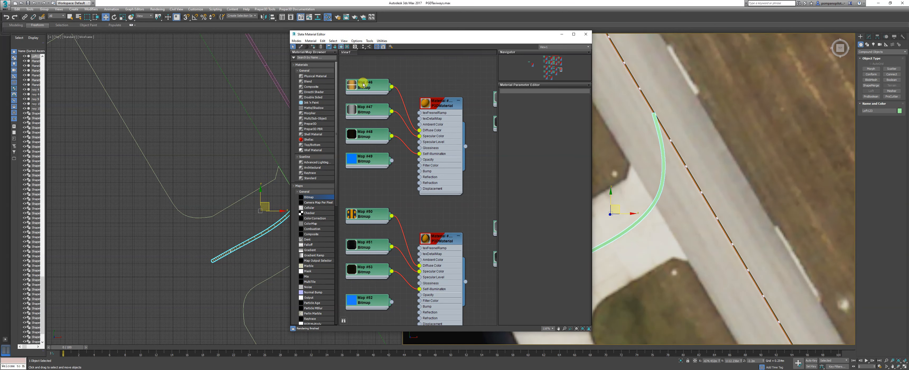
{"action": "left_click_drag", "start_coordinate": [466, 146], "coordinate": [270, 229]}
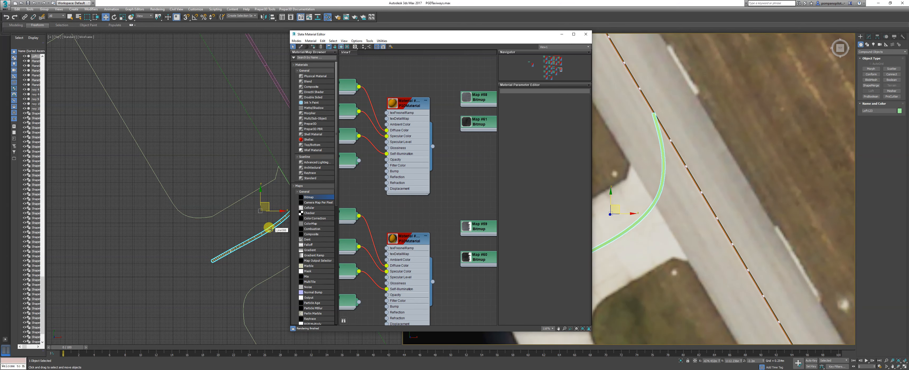
{"action": "left_click_drag", "start_coordinate": [432, 146], "coordinate": [280, 222]}
{"action": "scroll", "coordinate": [273, 221], "scroll_direction": "up", "scroll_amount": 5}
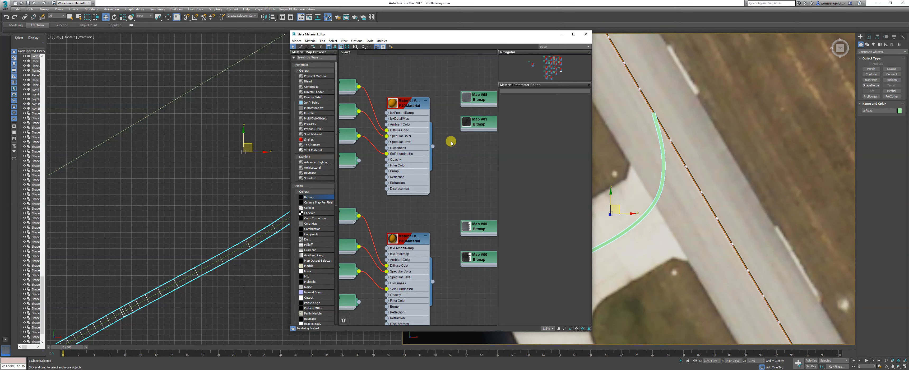
{"action": "left_click_drag", "start_coordinate": [433, 146], "coordinate": [271, 230]}
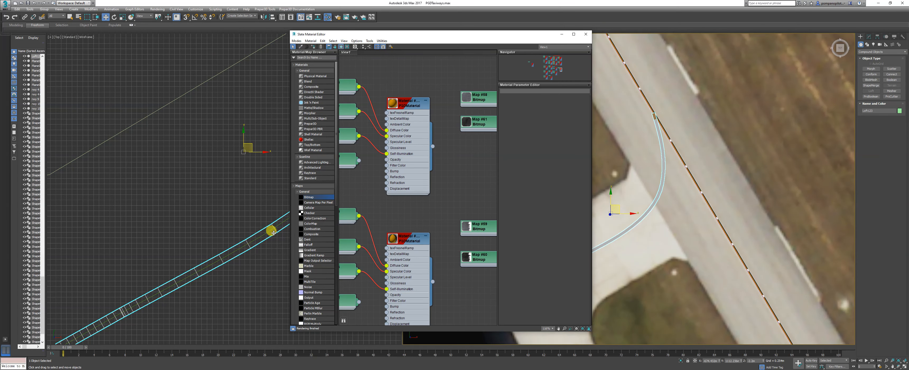
Enable Apply Mapping on the lead-in loft and set its length repeat to 5.
{"action": "left_click_drag", "start_coordinate": [492, 35], "coordinate": [339, 37]}
{"action": "scroll", "coordinate": [292, 139], "scroll_direction": "down", "scroll_amount": 2}
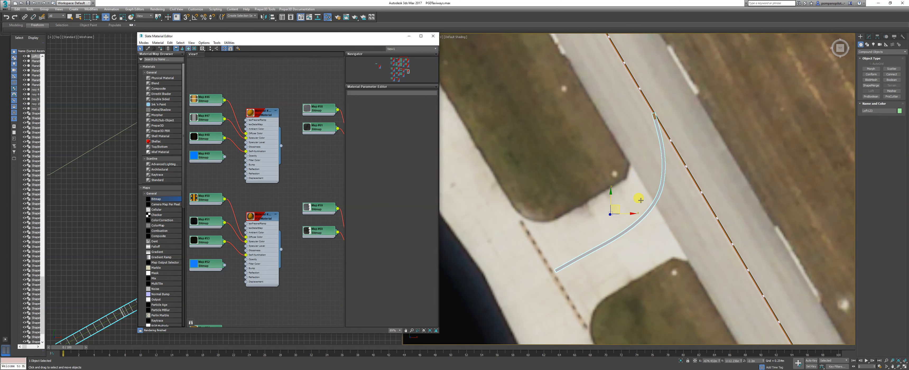
{"action": "key", "text": "z"}
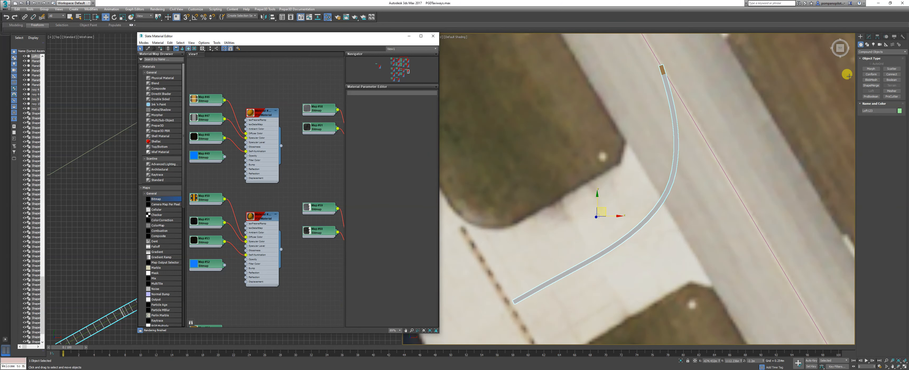
{"action": "left_click", "coordinate": [867, 37]}
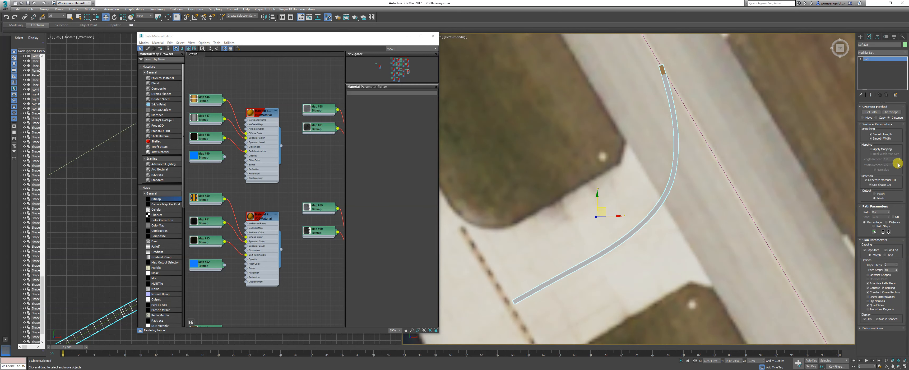
{"action": "left_click", "coordinate": [887, 152]}
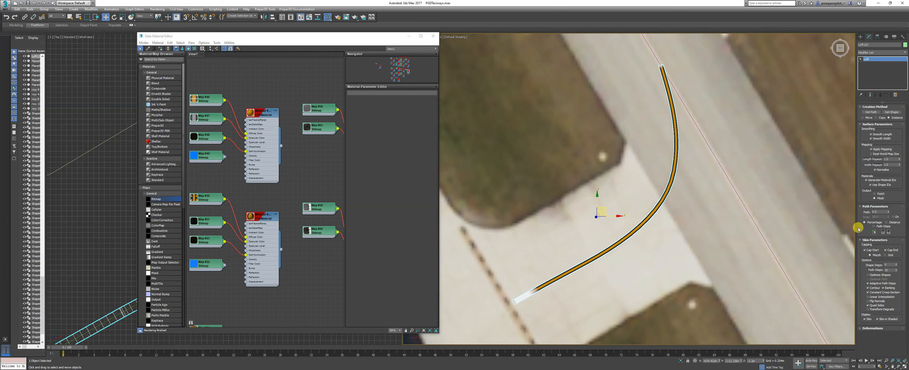
{"action": "left_click", "coordinate": [889, 159]}
{"action": "type", "text": "5"}
{"action": "key", "text": "Return"}
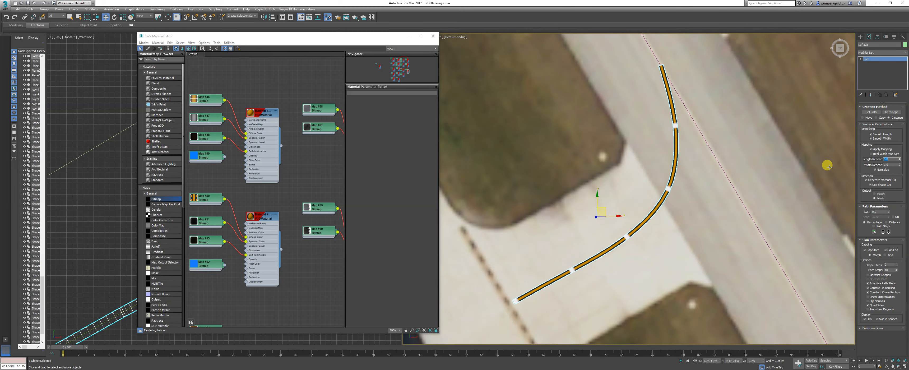
Compare the line texture at a length repeat of 1, set the length repeat to 10, and check the tiling along the curve.
{"action": "scroll", "coordinate": [542, 305], "scroll_direction": "up", "scroll_amount": 5}
{"action": "scroll", "coordinate": [517, 277], "scroll_direction": "up", "scroll_amount": 2}
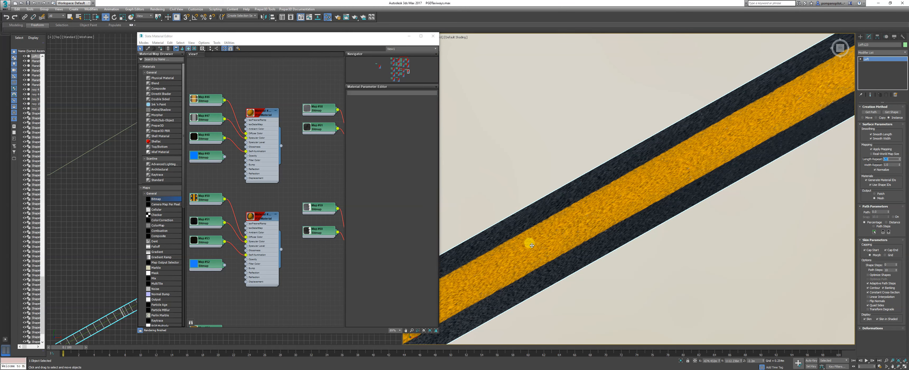
{"action": "key", "text": "Return"}
{"action": "type", "text": "1"}
{"action": "key", "text": "Return"}
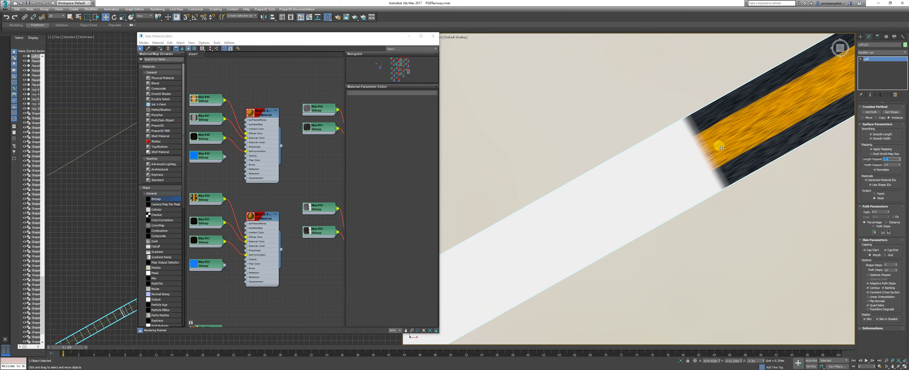
{"action": "type", "text": "10"}
{"action": "key", "text": "Return"}
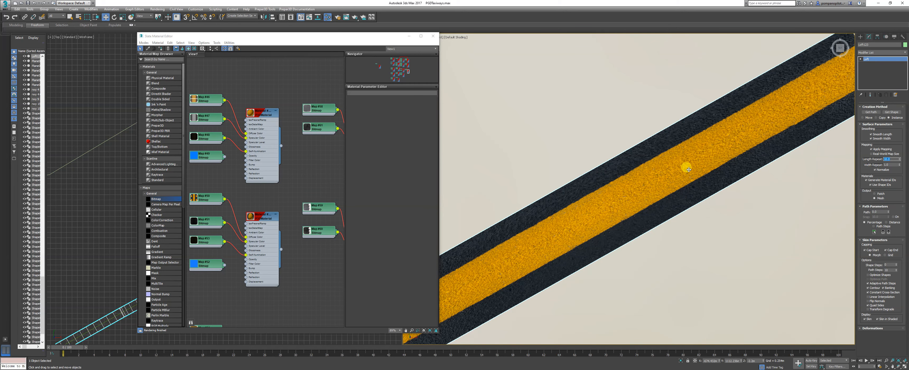
{"action": "scroll", "coordinate": [690, 173], "scroll_direction": "down", "scroll_amount": 4}
{"action": "scroll", "coordinate": [621, 208], "scroll_direction": "down", "scroll_amount": 4}
{"action": "scroll", "coordinate": [629, 193], "scroll_direction": "up", "scroll_amount": 4}
{"action": "scroll", "coordinate": [684, 173], "scroll_direction": "down", "scroll_amount": 4}
{"action": "scroll", "coordinate": [640, 199], "scroll_direction": "up", "scroll_amount": 4}
{"action": "scroll", "coordinate": [693, 145], "scroll_direction": "down", "scroll_amount": 2}
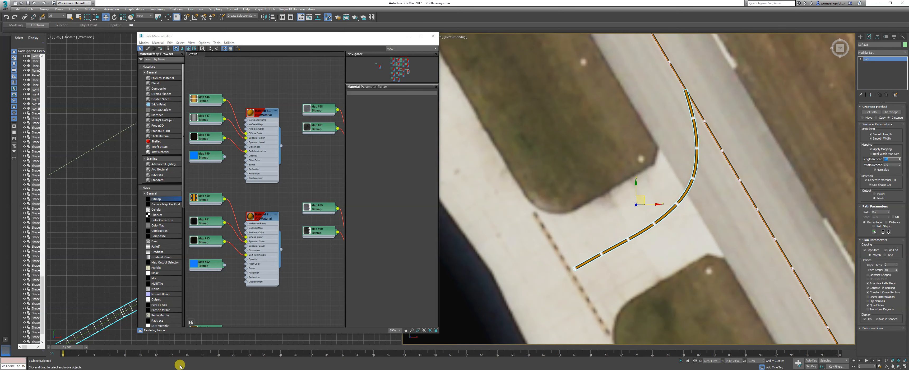
Open the Ground Misc folder inside Ground Texture, compare PGD_TaxiL.bmp with the mapped line, and close the folder.
{"action": "right_click", "coordinate": [126, 366]}
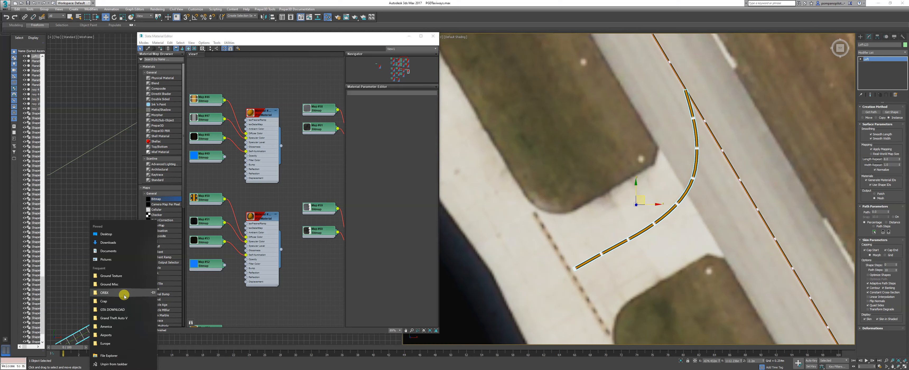
{"action": "left_click", "coordinate": [118, 276]}
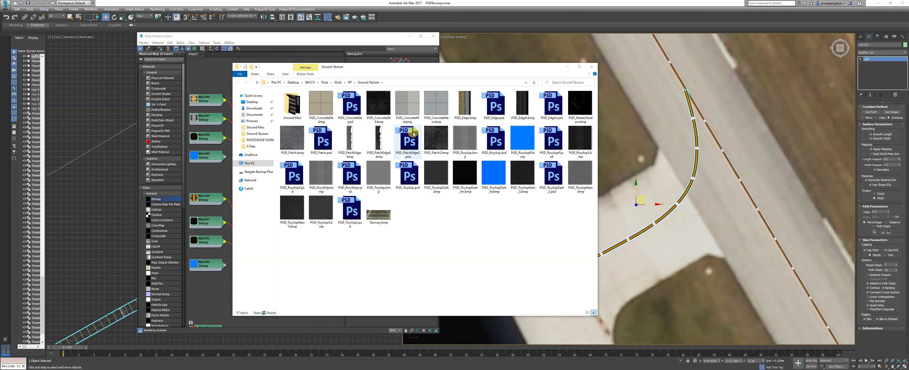
{"action": "double_click", "coordinate": [295, 112]}
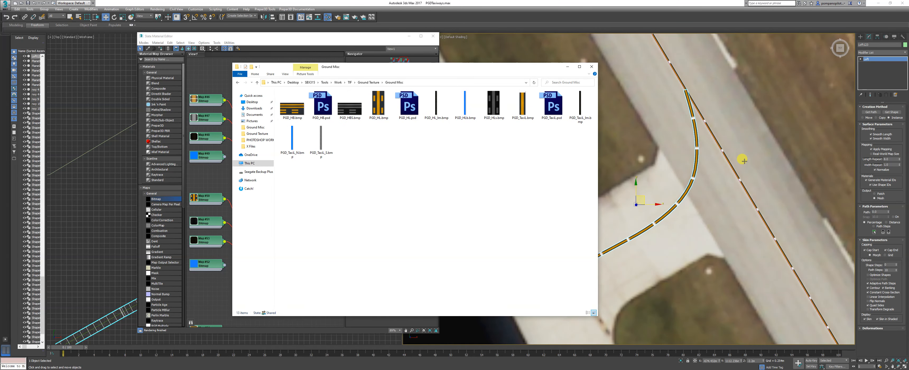
{"action": "scroll", "coordinate": [694, 122], "scroll_direction": "up", "scroll_amount": 10}
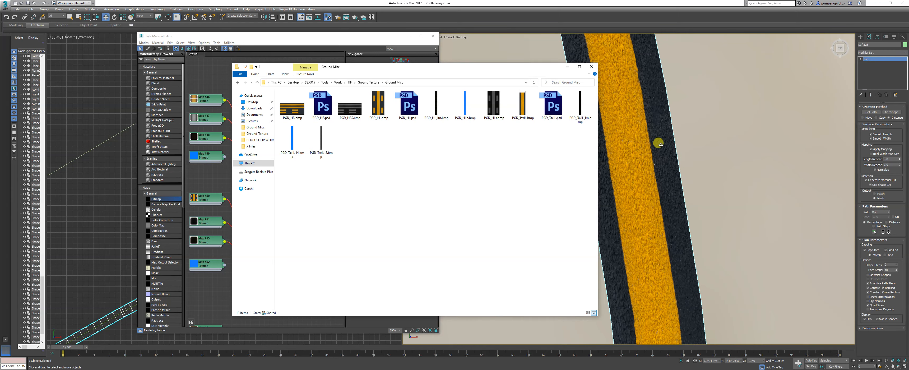
{"action": "scroll", "coordinate": [653, 176], "scroll_direction": "down", "scroll_amount": 10}
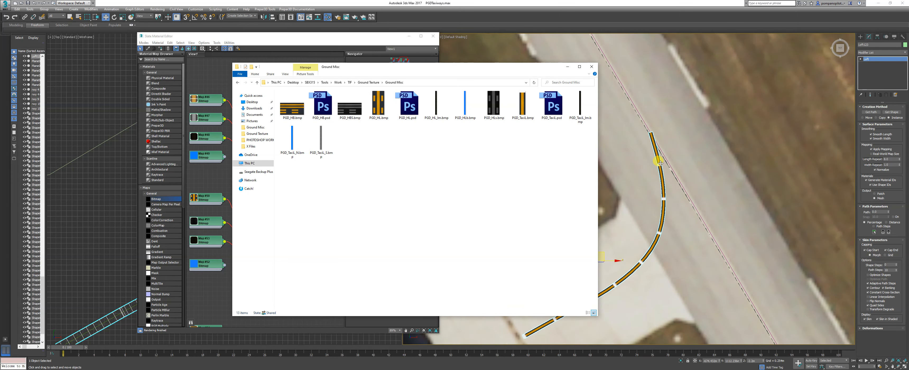
{"action": "scroll", "coordinate": [660, 163], "scroll_direction": "up", "scroll_amount": 3}
{"action": "double_click", "coordinate": [522, 106]}
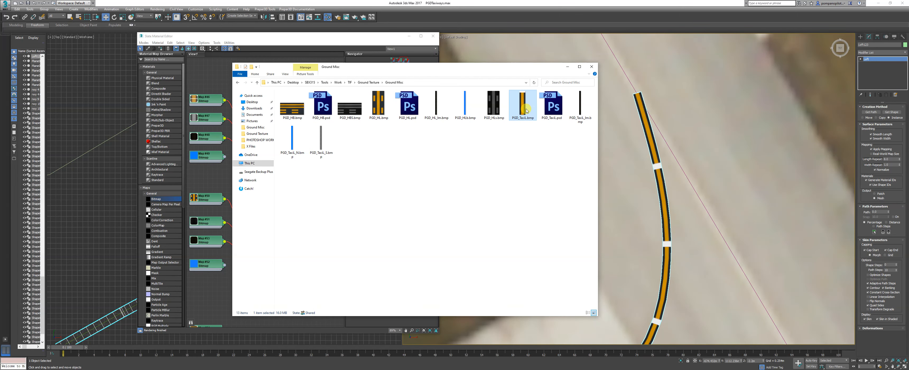
{"action": "left_click", "coordinate": [902, 3]}
{"action": "scroll", "coordinate": [669, 151], "scroll_direction": "down", "scroll_amount": 2}
{"action": "scroll", "coordinate": [669, 151], "scroll_direction": "down", "scroll_amount": 3}
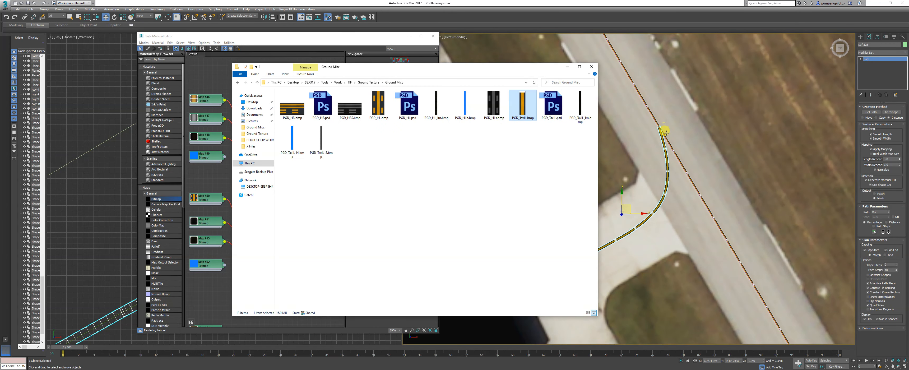
{"action": "left_click", "coordinate": [594, 68]}
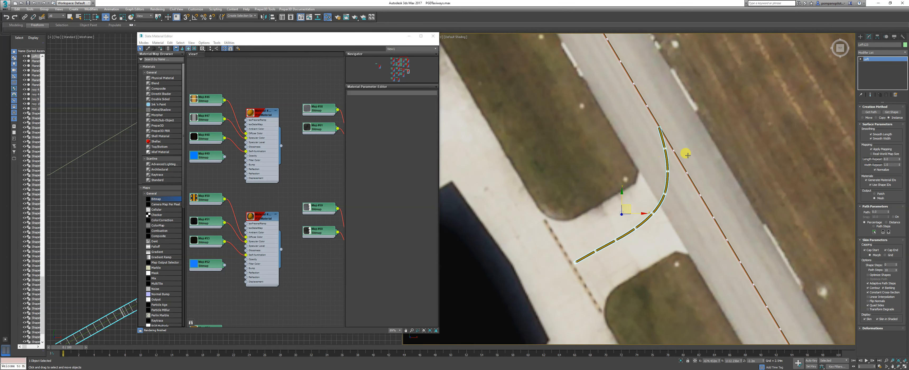
Select the taxiway centreline loft and examine how its markings meet and overlap the curved lead-in line.
{"action": "scroll", "coordinate": [667, 123], "scroll_direction": "up", "scroll_amount": 5}
{"action": "scroll", "coordinate": [667, 123], "scroll_direction": "up", "scroll_amount": 4}
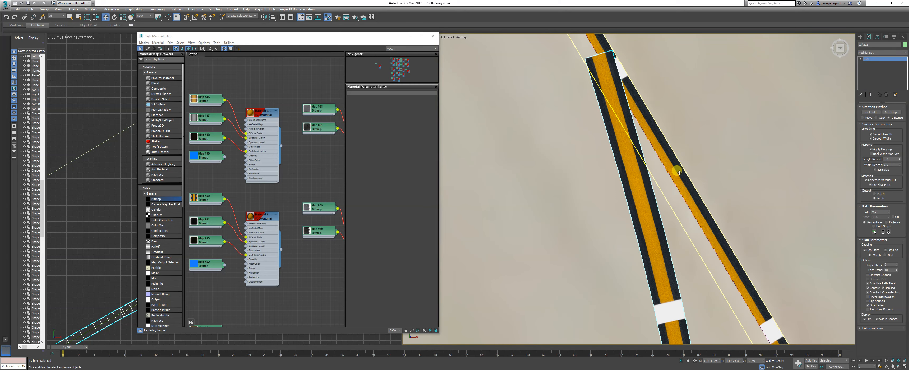
{"action": "left_click", "coordinate": [685, 180]}
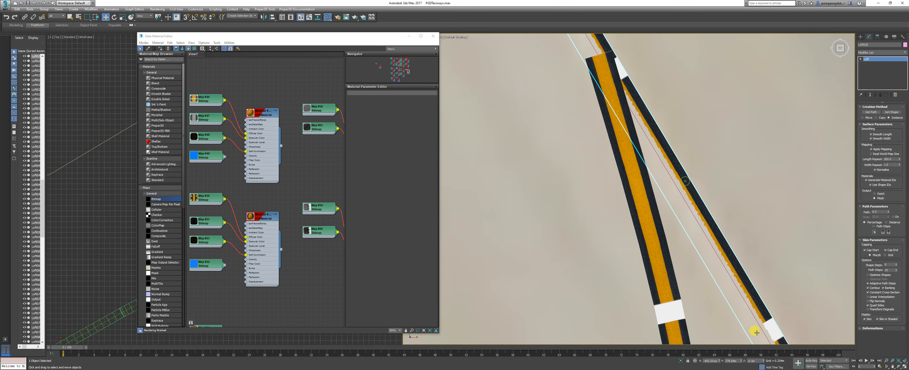
{"action": "scroll", "coordinate": [670, 189], "scroll_direction": "up", "scroll_amount": 1}
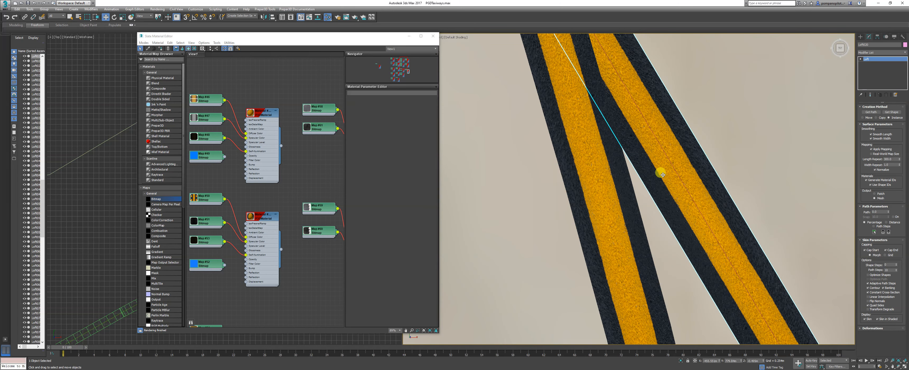
{"action": "scroll", "coordinate": [665, 208], "scroll_direction": "down", "scroll_amount": 2}
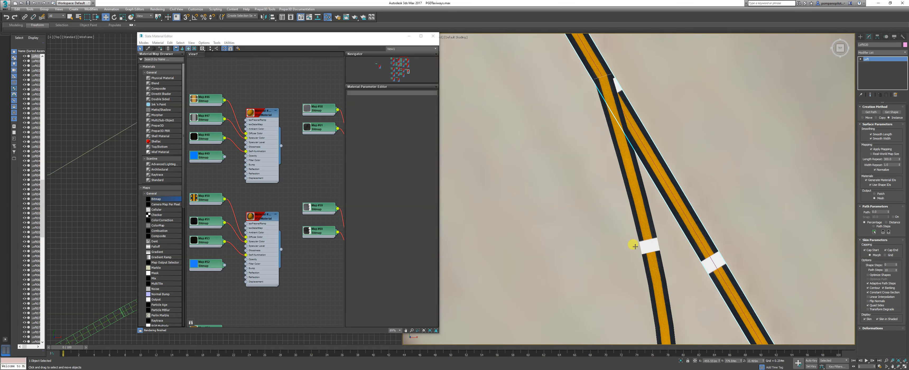
{"action": "scroll", "coordinate": [664, 113], "scroll_direction": "down", "scroll_amount": 3}
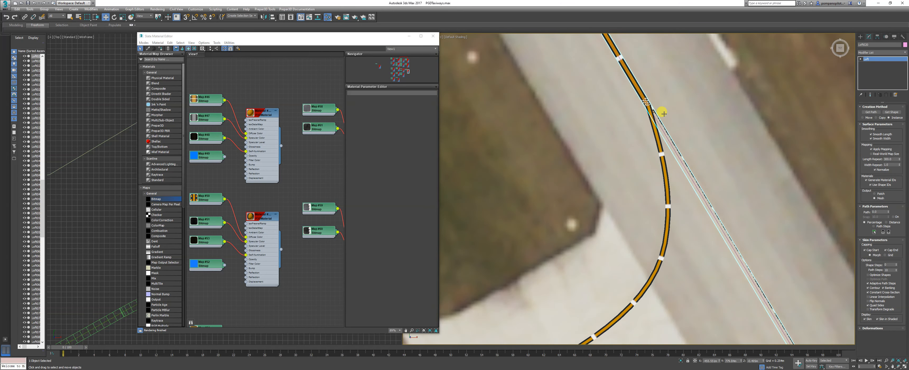
{"action": "scroll", "coordinate": [664, 113], "scroll_direction": "down", "scroll_amount": 3}
{"action": "scroll", "coordinate": [628, 135], "scroll_direction": "up", "scroll_amount": 2}
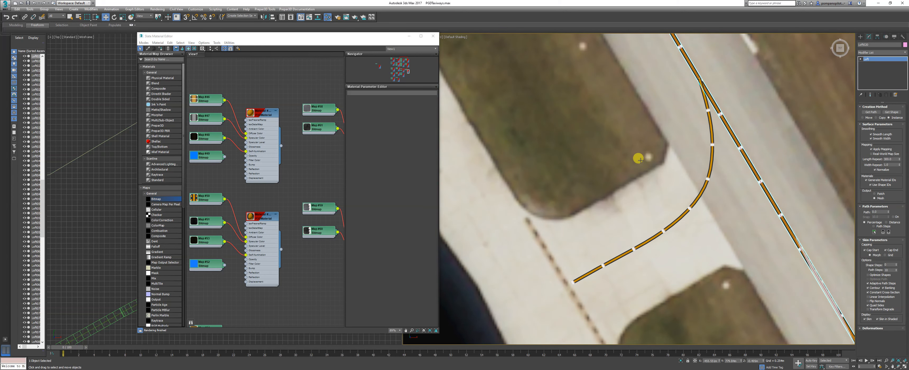
{"action": "scroll", "coordinate": [641, 160], "scroll_direction": "down", "scroll_amount": 1}
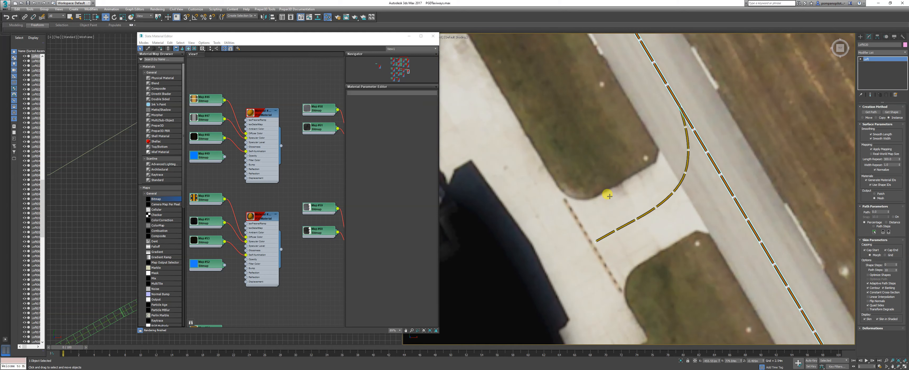
{"action": "scroll", "coordinate": [601, 164], "scroll_direction": "up", "scroll_amount": 1}
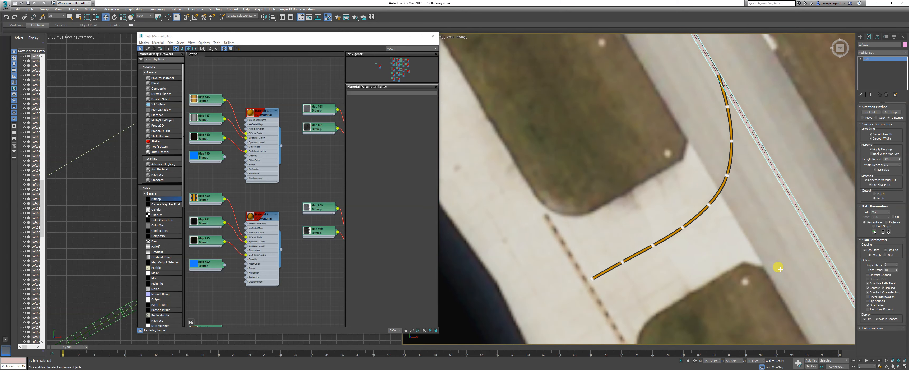
Close the Slate Material Editor and select the curved path spline of the lead-in line.
{"action": "left_click", "coordinate": [433, 36]}
{"action": "scroll", "coordinate": [641, 190], "scroll_direction": "down", "scroll_amount": 2}
{"action": "scroll", "coordinate": [336, 196], "scroll_direction": "down", "scroll_amount": 5}
{"action": "left_click", "coordinate": [355, 169]}
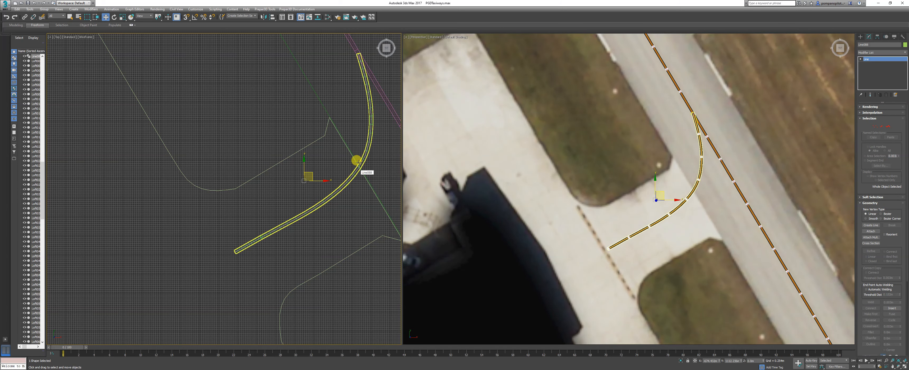
Compare the lead-in line loft's curve smoothness with 5 path steps, and set the path steps back to 10.
{"action": "left_click", "coordinate": [362, 156]}
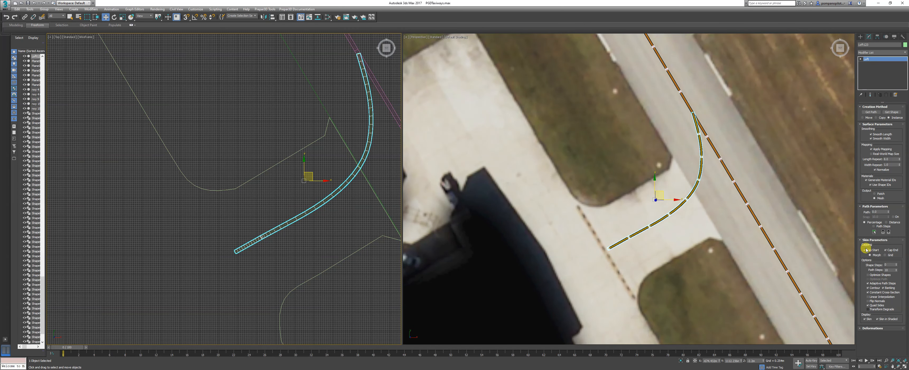
{"action": "left_click", "coordinate": [890, 270]}
{"action": "type", "text": "5"}
{"action": "key", "text": "Return"}
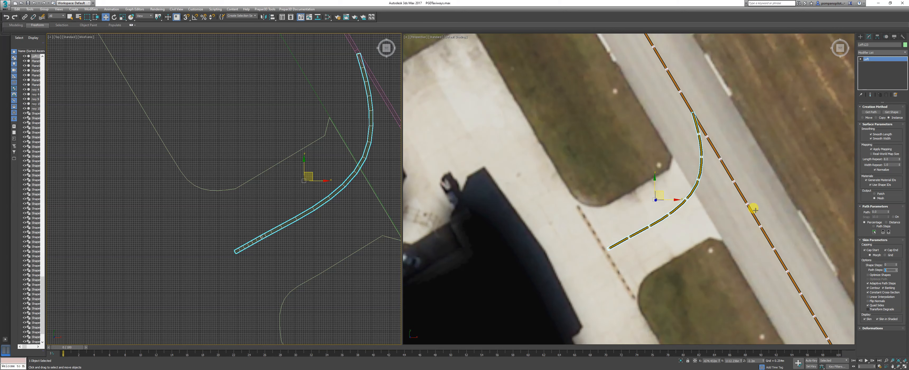
{"action": "scroll", "coordinate": [705, 169], "scroll_direction": "up", "scroll_amount": 4}
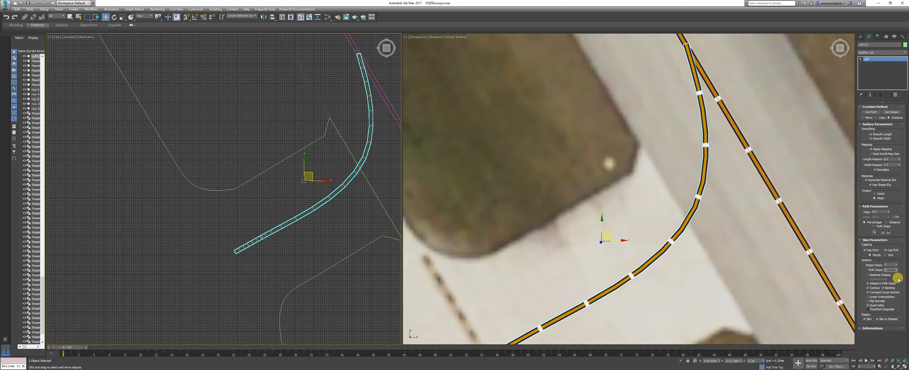
{"action": "key", "text": "Return"}
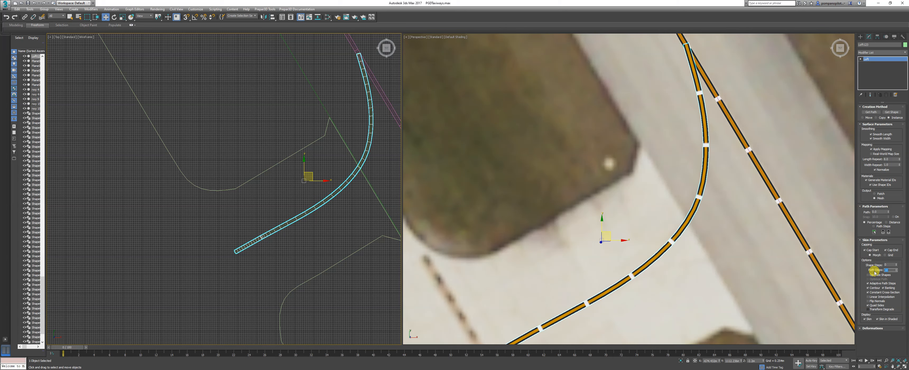
Select the concrete apron mesh and set its Z position to 0.1.
{"action": "left_click", "coordinate": [894, 348]}
{"action": "scroll", "coordinate": [694, 195], "scroll_direction": "down", "scroll_amount": 5}
{"action": "scroll", "coordinate": [590, 233], "scroll_direction": "up", "scroll_amount": 3}
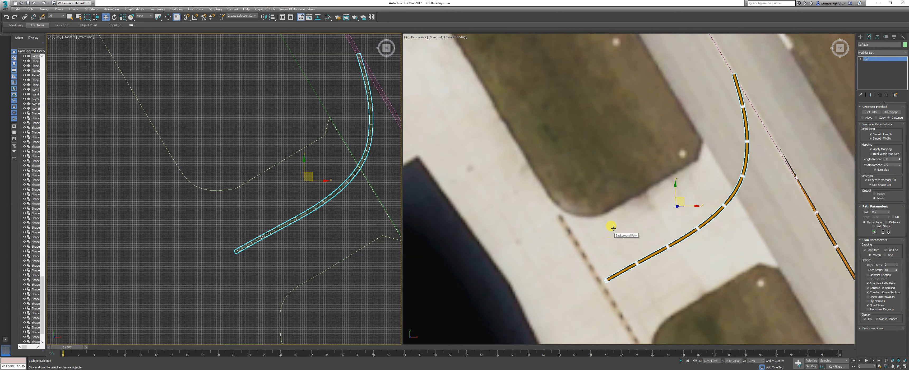
{"action": "left_click", "coordinate": [298, 149]}
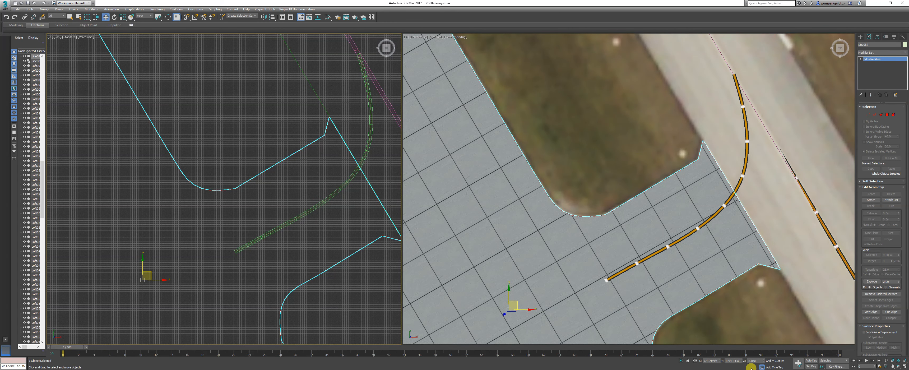
{"action": "left_click", "coordinate": [758, 361]}
{"action": "type", "text": ".1"}
{"action": "key", "text": "Return"}
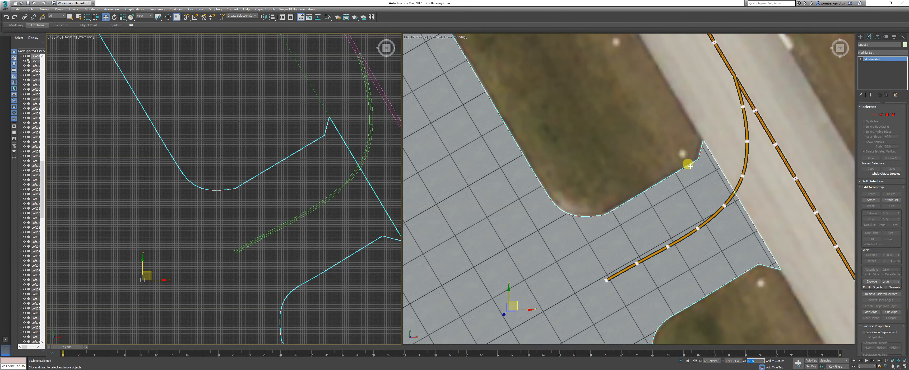
{"action": "scroll", "coordinate": [644, 199], "scroll_direction": "down", "scroll_amount": 4}
{"action": "scroll", "coordinate": [641, 204], "scroll_direction": "up", "scroll_amount": 2}
{"action": "scroll", "coordinate": [640, 207], "scroll_direction": "down", "scroll_amount": 2}
Browse from the Ground Misc folder to Ground Texture and open PGD_Edge.bmp in Photoshop.
{"action": "right_click", "coordinate": [122, 367]}
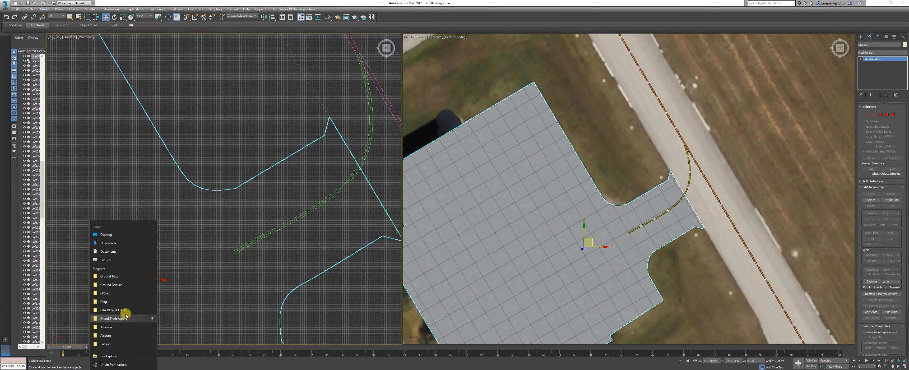
{"action": "left_click", "coordinate": [109, 276]}
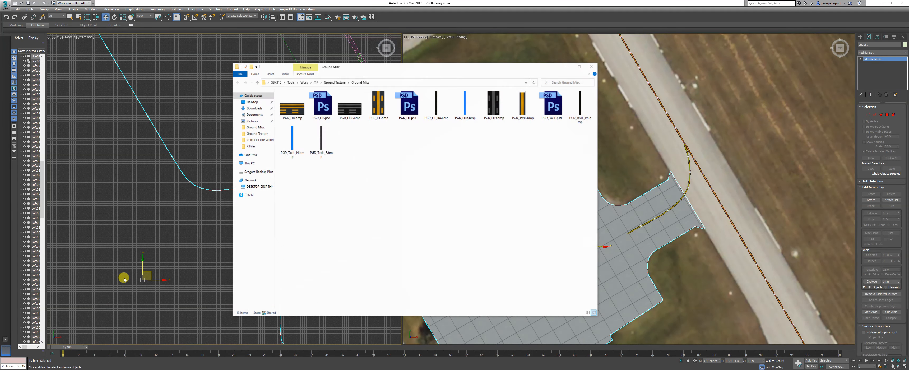
{"action": "left_click", "coordinate": [334, 83]}
{"action": "left_click", "coordinate": [466, 108]}
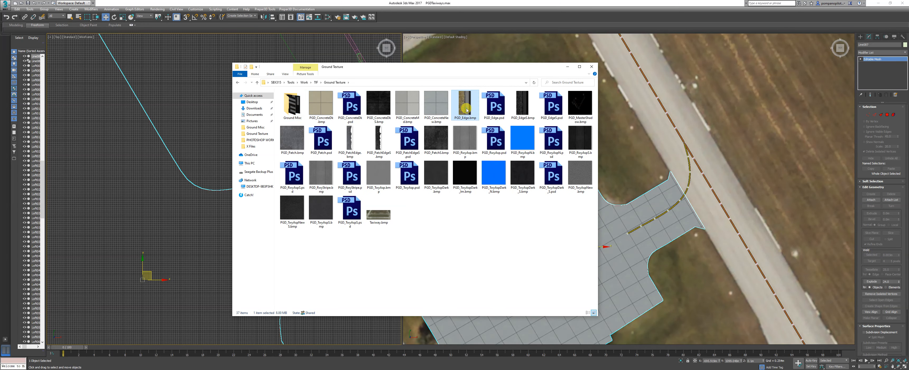
{"action": "right_click", "coordinate": [468, 110]}
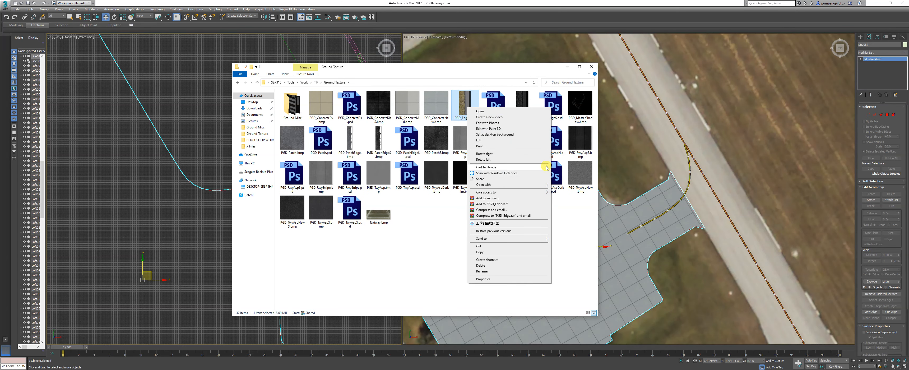
{"action": "left_click", "coordinate": [566, 185]}
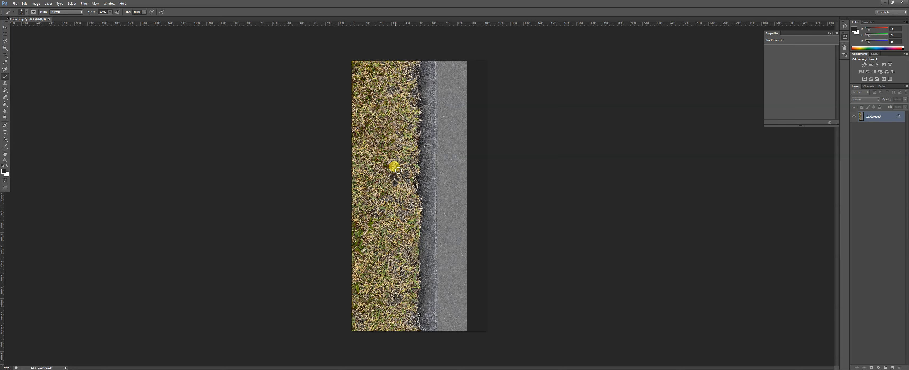
Examine the Alpha 1 channel of the grass edge texture with and without the colour channels, and return to 3ds Max.
{"action": "left_click", "coordinate": [866, 88]}
{"action": "left_click", "coordinate": [853, 134]}
{"action": "left_click", "coordinate": [868, 133]}
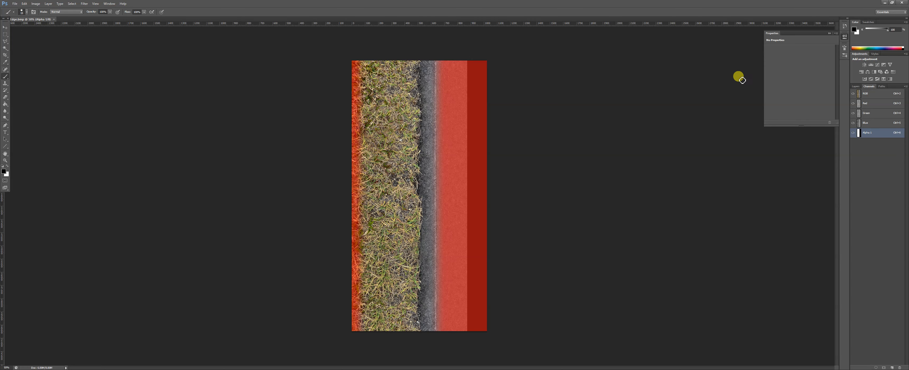
{"action": "left_click", "coordinate": [853, 94]}
{"action": "left_click", "coordinate": [853, 93]}
{"action": "left_click", "coordinate": [885, 3]}
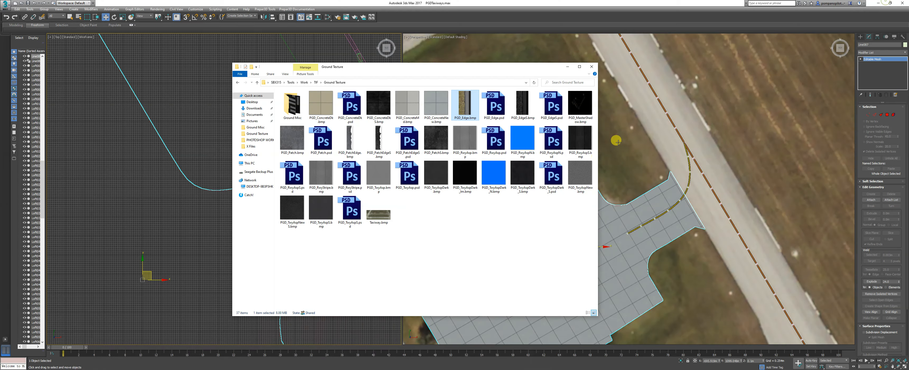
{"action": "left_click", "coordinate": [590, 65]}
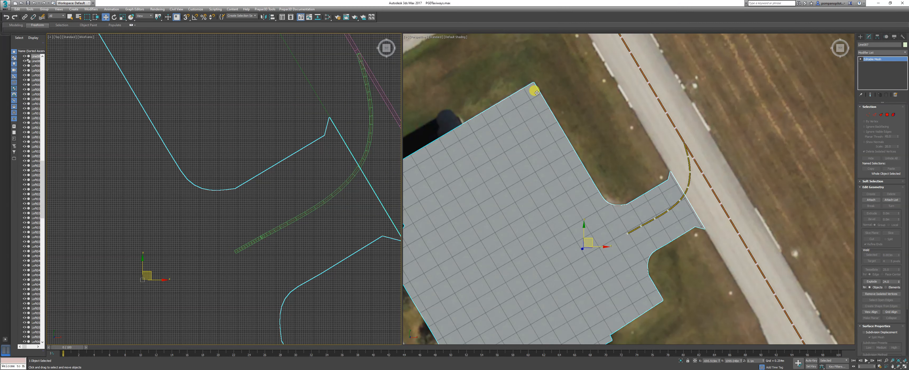
Select the apron mesh's border edges along the grass, from the far apron corner around the fillet to the taxiway.
{"action": "left_click", "coordinate": [876, 118]}
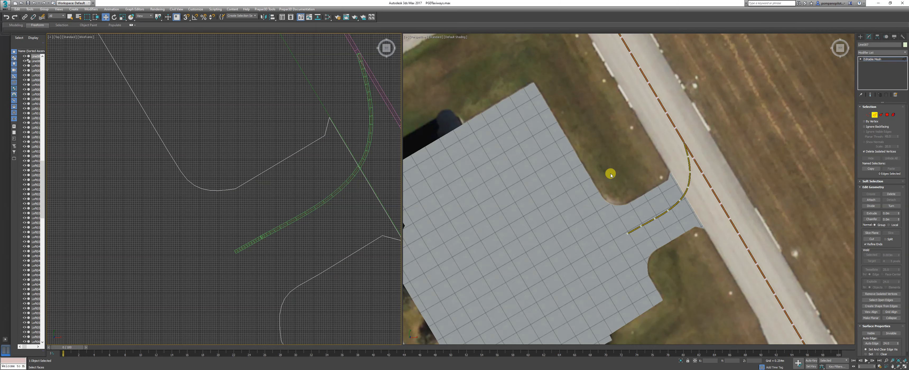
{"action": "left_click", "coordinate": [325, 124]}
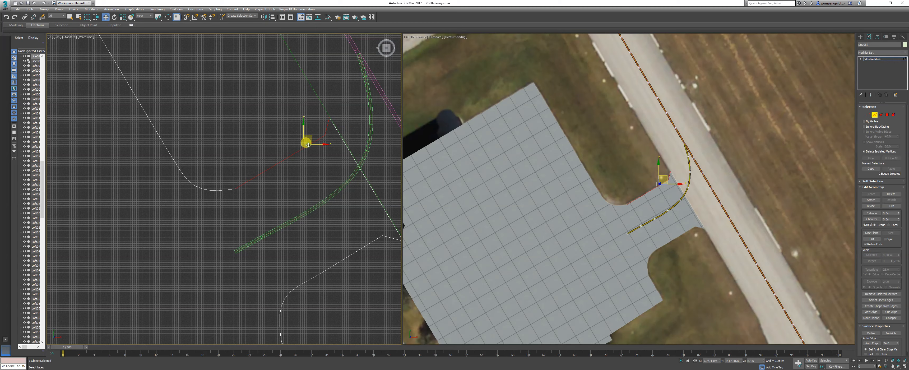
{"action": "left_click_drag", "start_coordinate": [164, 144], "coordinate": [253, 206]}
{"action": "scroll", "coordinate": [259, 221], "scroll_direction": "up", "scroll_amount": 3}
{"action": "scroll", "coordinate": [267, 217], "scroll_direction": "down", "scroll_amount": 5}
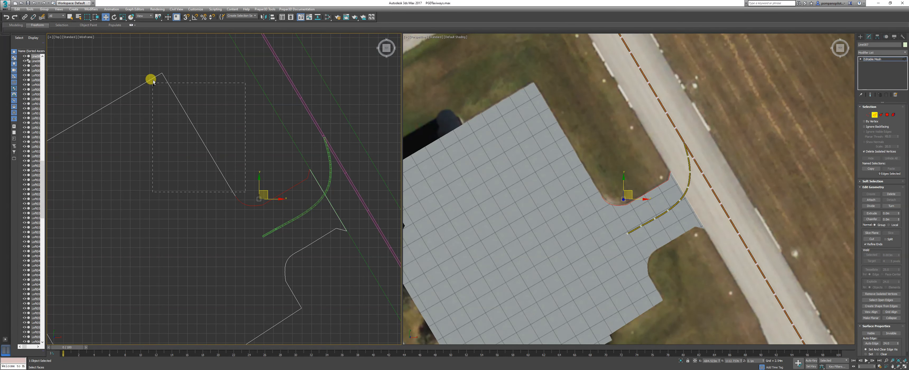
{"action": "left_click", "coordinate": [217, 167], "text": "ctrl"}
{"action": "left_click", "coordinate": [238, 196], "text": "ctrl"}
{"action": "scroll", "coordinate": [279, 168], "scroll_direction": "up", "scroll_amount": 2}
{"action": "scroll", "coordinate": [290, 191], "scroll_direction": "down", "scroll_amount": 2}
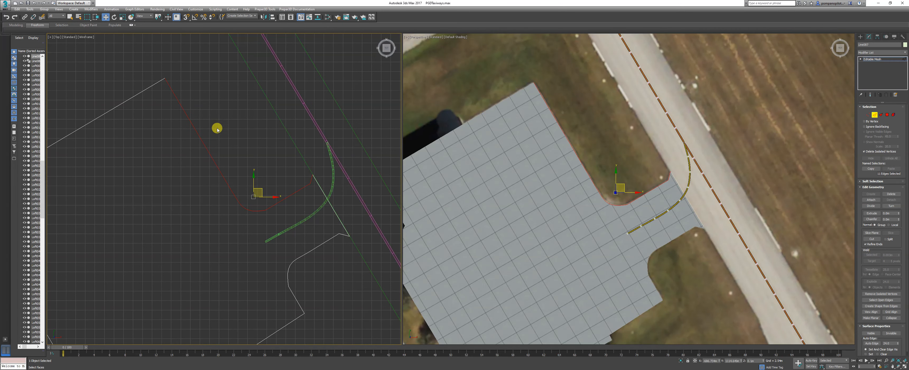
{"action": "scroll", "coordinate": [241, 113], "scroll_direction": "down", "scroll_amount": 1}
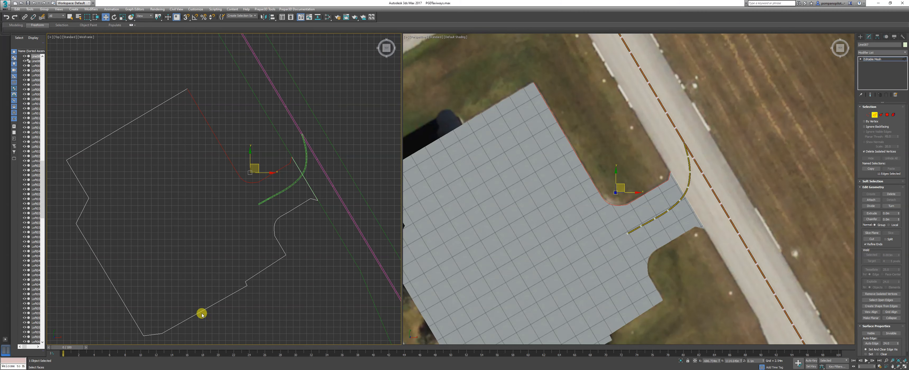
{"action": "scroll", "coordinate": [252, 151], "scroll_direction": "up", "scroll_amount": 1}
{"action": "scroll", "coordinate": [304, 241], "scroll_direction": "down", "scroll_amount": 1}
{"action": "scroll", "coordinate": [246, 138], "scroll_direction": "up", "scroll_amount": 1}
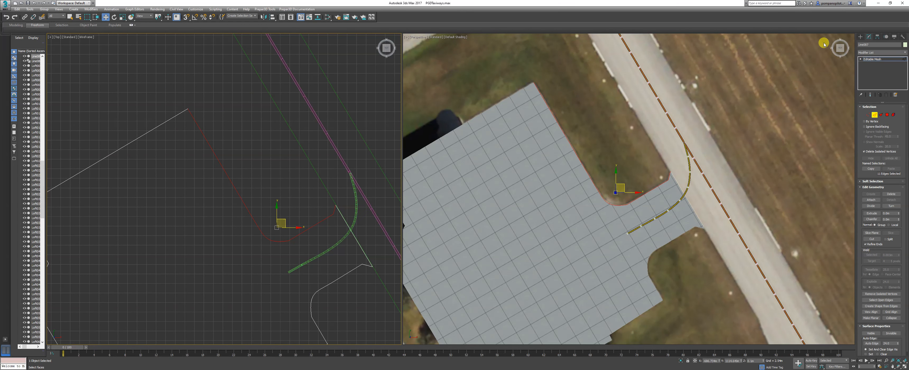
{"action": "left_click", "coordinate": [862, 36]}
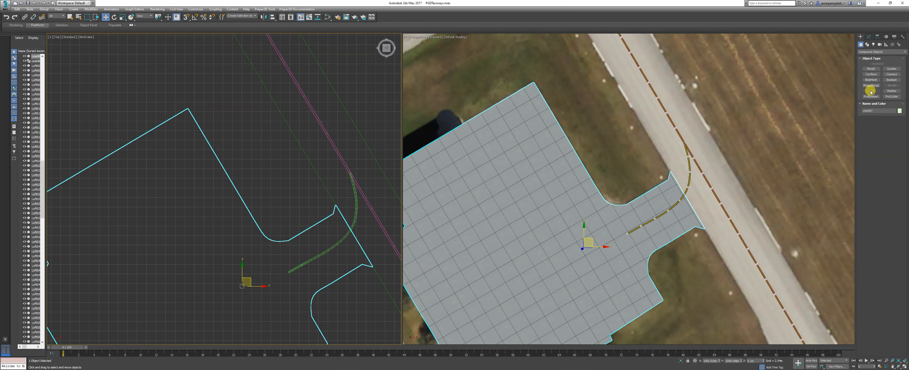
{"action": "left_click", "coordinate": [868, 36]}
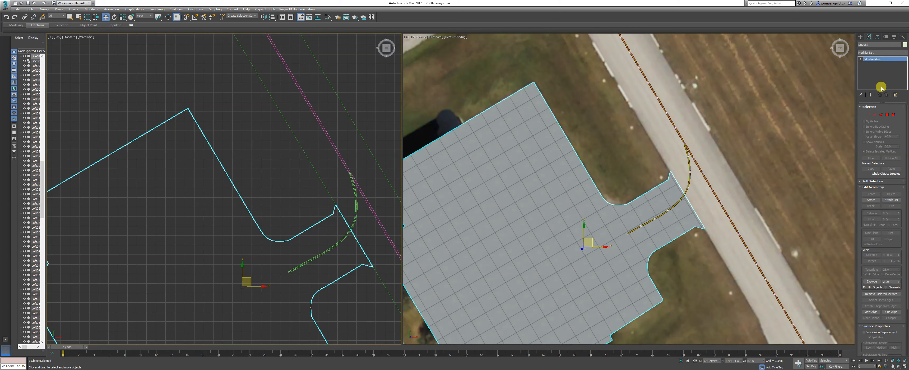
{"action": "left_click", "coordinate": [874, 116]}
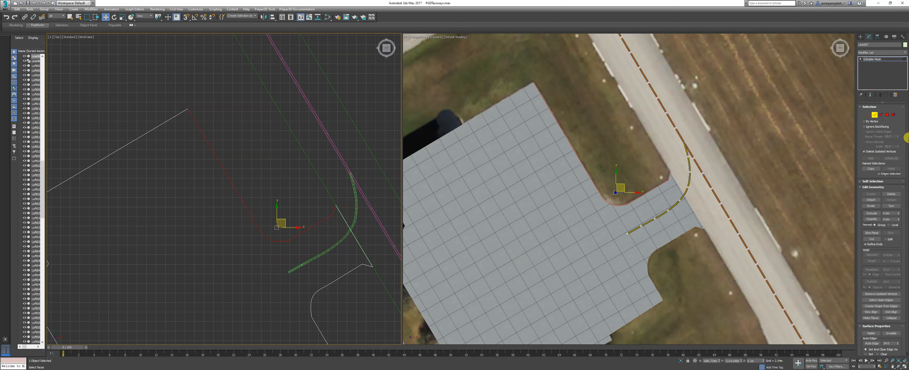
Create a linear shape from the selected apron border edges and leave edge editing.
{"action": "left_click", "coordinate": [886, 305]}
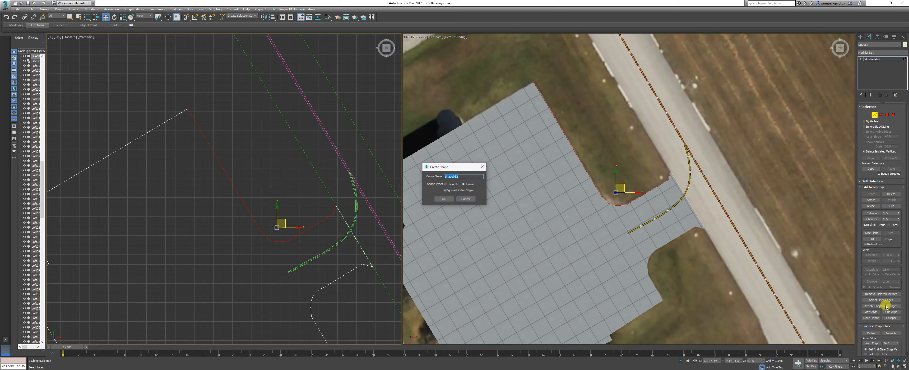
{"action": "left_click", "coordinate": [445, 199]}
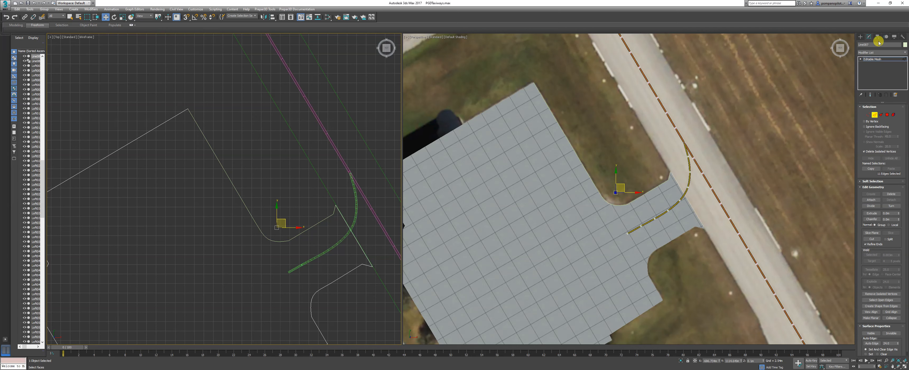
{"action": "left_click", "coordinate": [874, 115]}
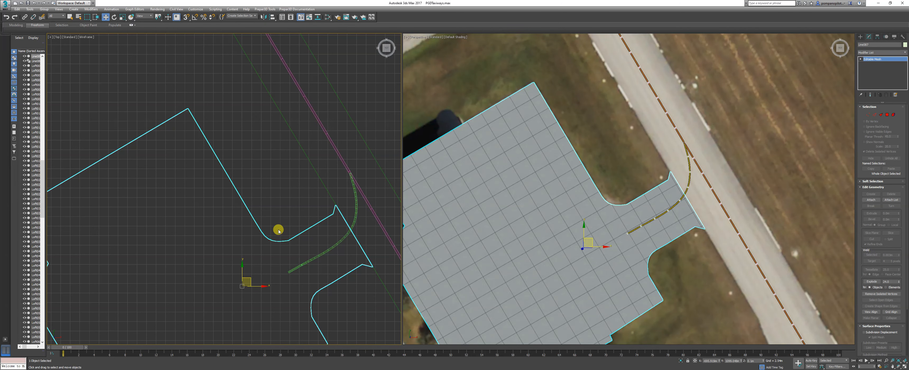
Select the spline extracted from the apron border, move it off the apron to inspect it, and undo the move.
{"action": "left_click", "coordinate": [279, 241]}
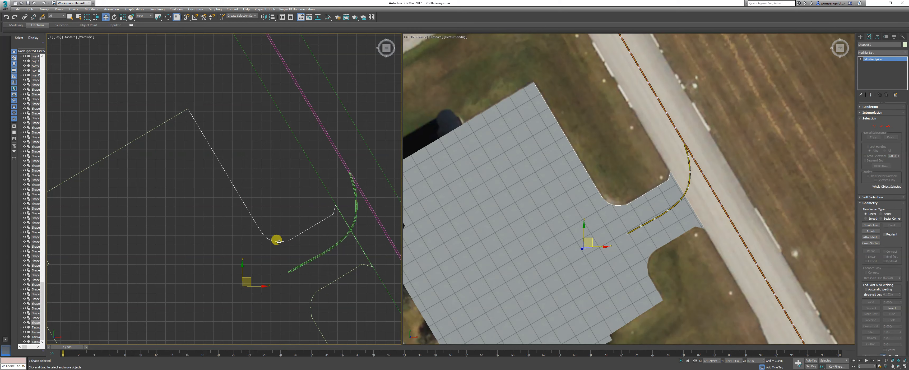
{"action": "left_click_drag", "start_coordinate": [240, 265], "coordinate": [237, 243], "text": "shift"}
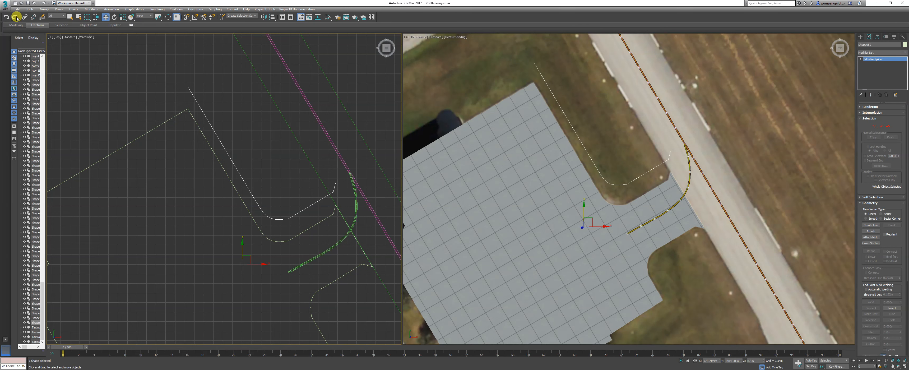
{"action": "left_click", "coordinate": [6, 17]}
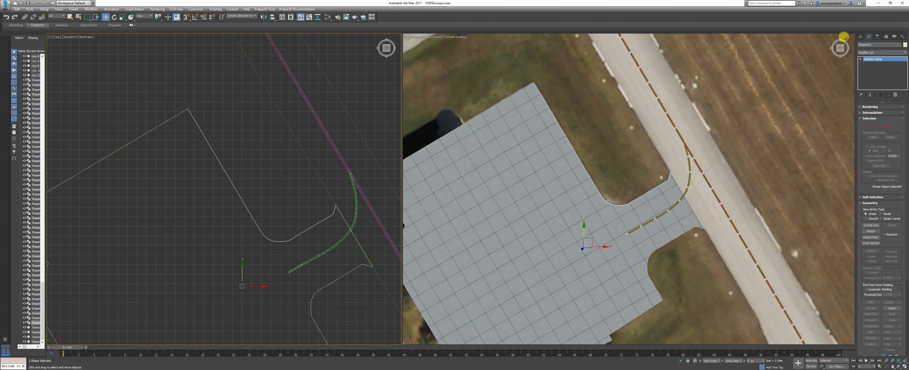
{"action": "left_click", "coordinate": [859, 38]}
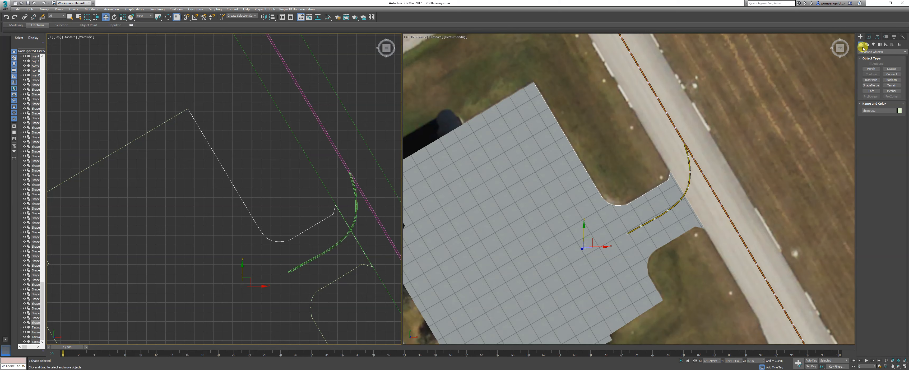
{"action": "left_click", "coordinate": [867, 44]}
{"action": "left_click", "coordinate": [891, 72]}
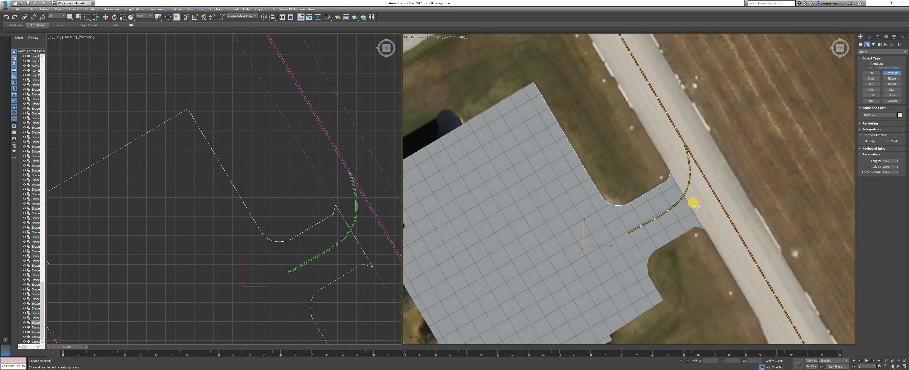
Examine the loft profile lines stored away from the airfield, select one to check it, and return to the apron.
{"action": "scroll", "coordinate": [604, 172], "scroll_direction": "down", "scroll_amount": 8}
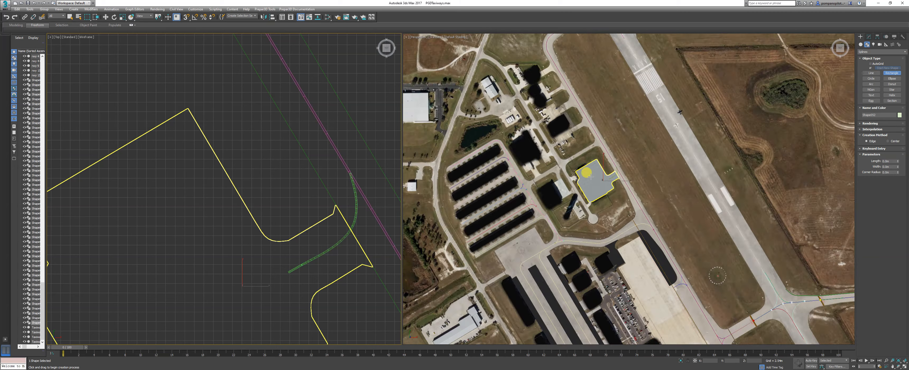
{"action": "scroll", "coordinate": [590, 175], "scroll_direction": "down", "scroll_amount": 10}
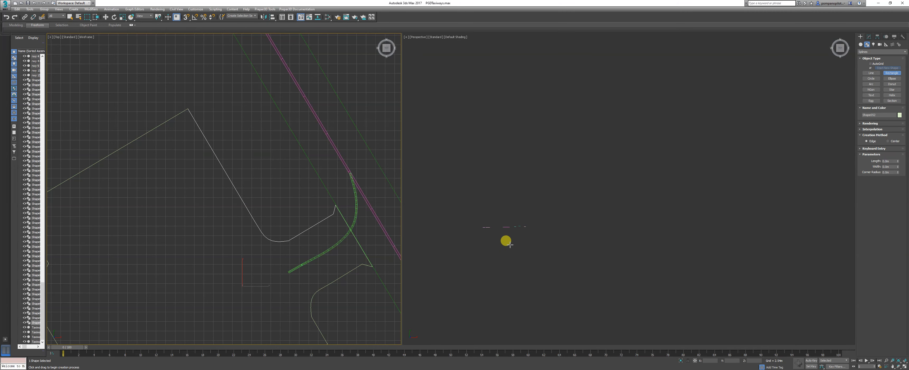
{"action": "scroll", "coordinate": [510, 244], "scroll_direction": "up", "scroll_amount": 4}
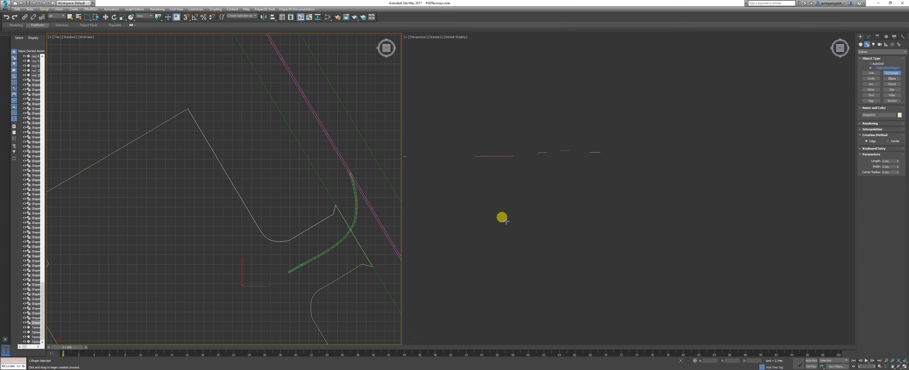
{"action": "left_click", "coordinate": [105, 16]}
{"action": "left_click", "coordinate": [512, 180]}
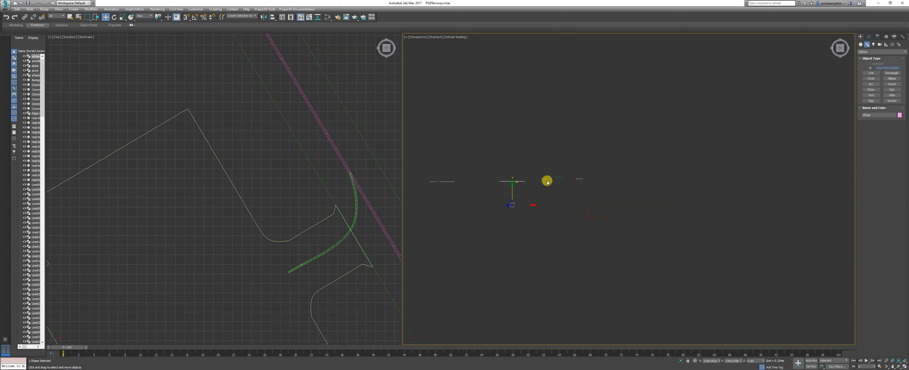
{"action": "left_click", "coordinate": [600, 140]}
{"action": "scroll", "coordinate": [664, 140], "scroll_direction": "down", "scroll_amount": 10}
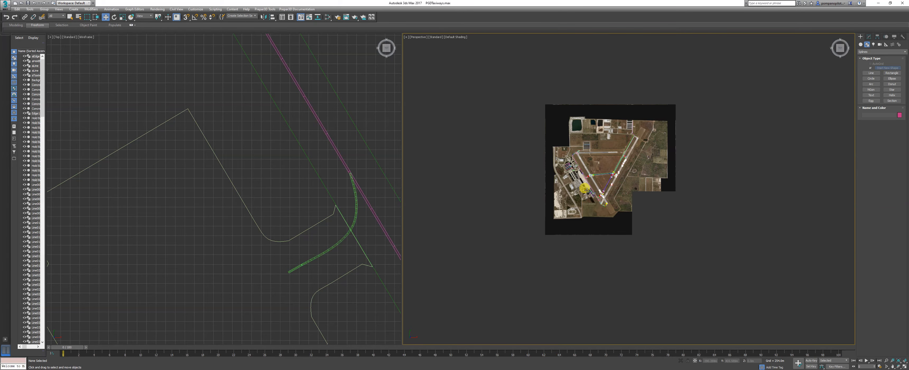
{"action": "scroll", "coordinate": [574, 177], "scroll_direction": "up", "scroll_amount": 5}
{"action": "scroll", "coordinate": [635, 165], "scroll_direction": "up", "scroll_amount": 6}
{"action": "scroll", "coordinate": [605, 187], "scroll_direction": "down", "scroll_amount": 3}
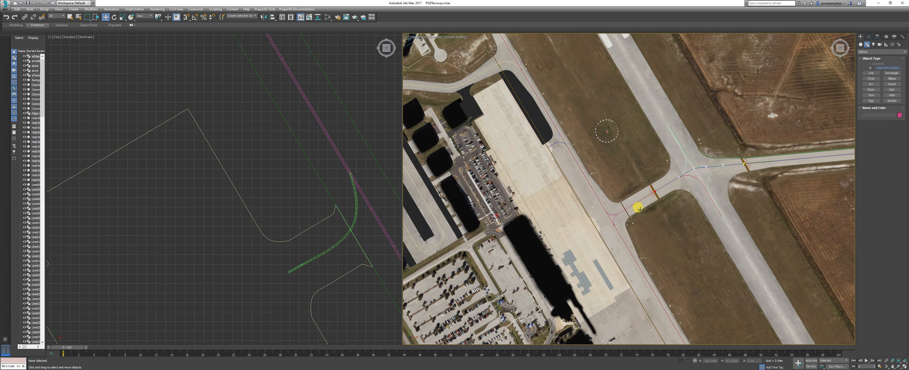
{"action": "scroll", "coordinate": [554, 127], "scroll_direction": "up", "scroll_amount": 10}
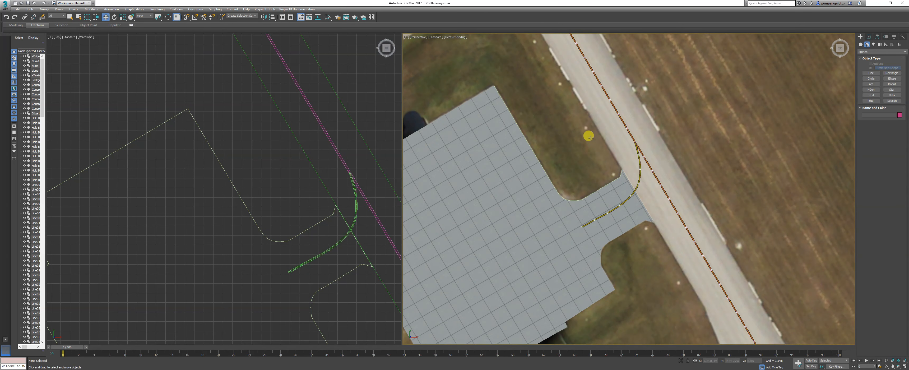
Loft the existing edge profile shape along the extracted apron border spline and adjust the resulting strip's Z position.
{"action": "left_click", "coordinate": [292, 237]}
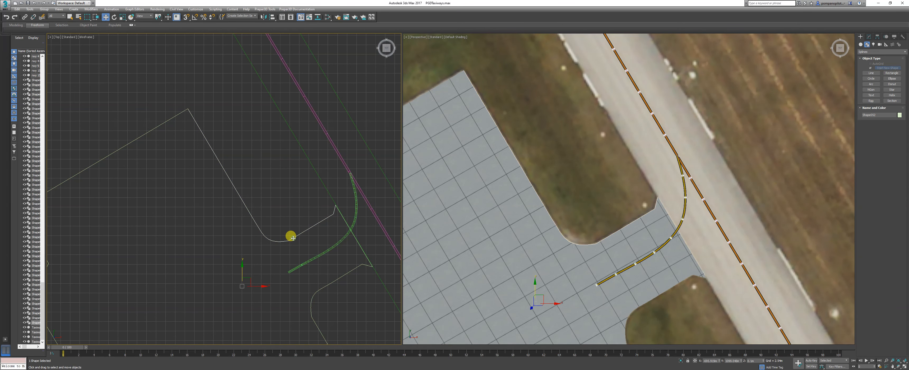
{"action": "left_click", "coordinate": [869, 37]}
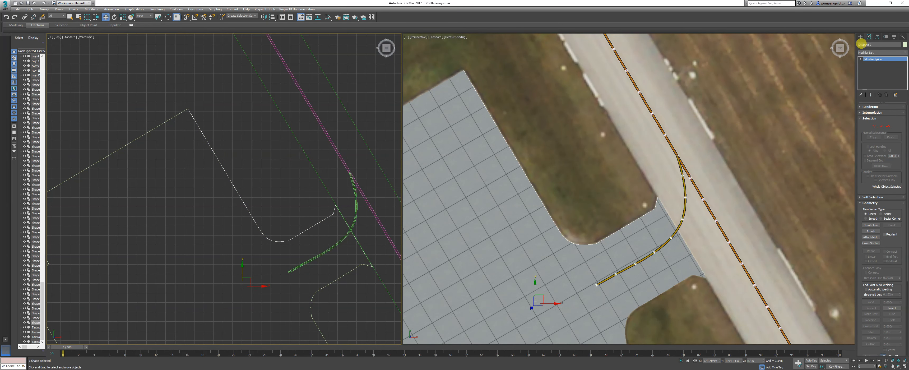
{"action": "left_click", "coordinate": [860, 36]}
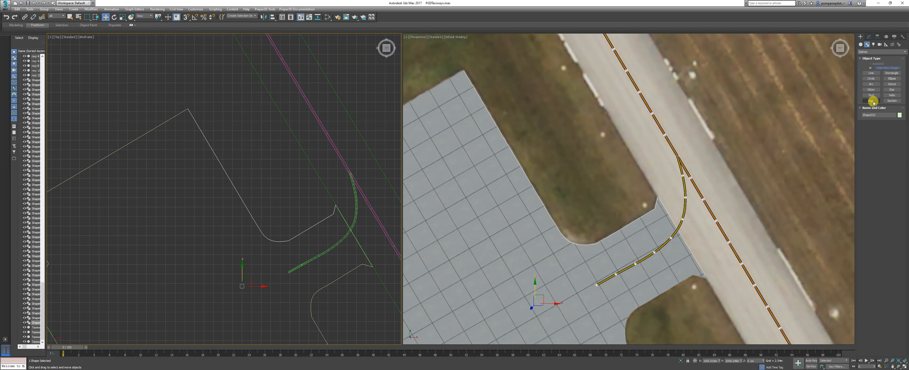
{"action": "left_click", "coordinate": [860, 44]}
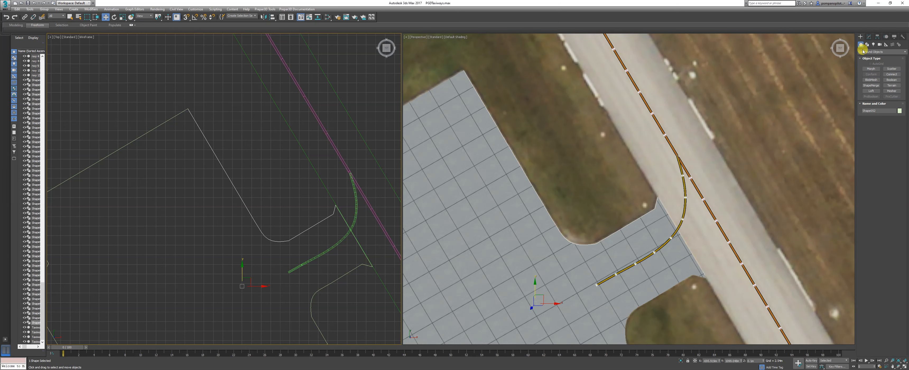
{"action": "left_click", "coordinate": [877, 92]}
{"action": "left_click", "coordinate": [895, 124]}
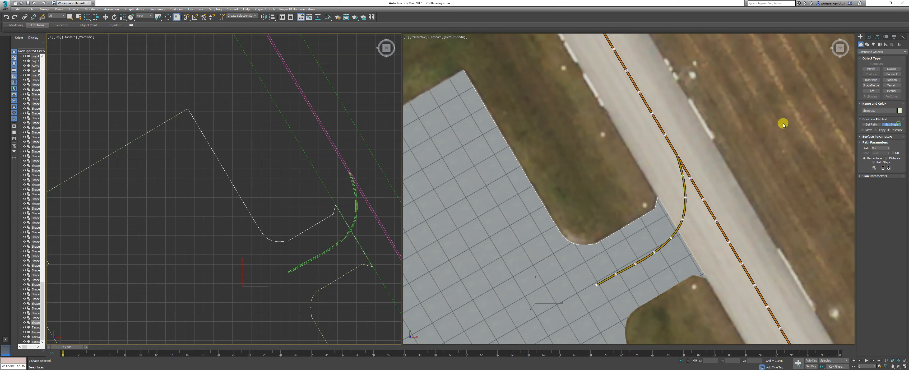
{"action": "left_click", "coordinate": [78, 18]}
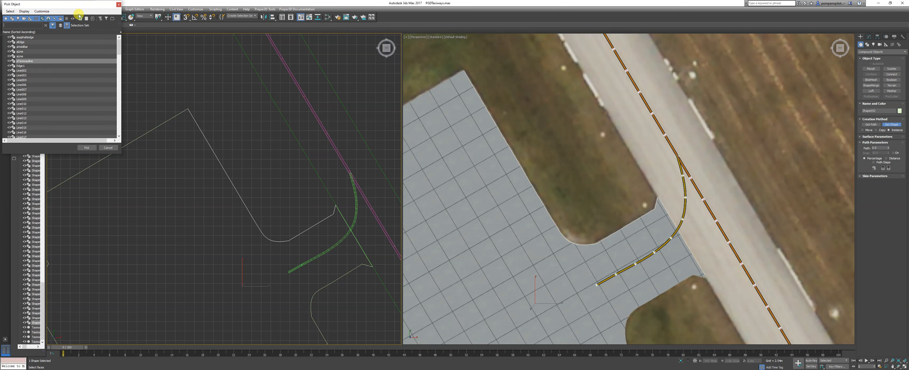
{"action": "left_click", "coordinate": [25, 42]}
{"action": "left_click", "coordinate": [88, 147]}
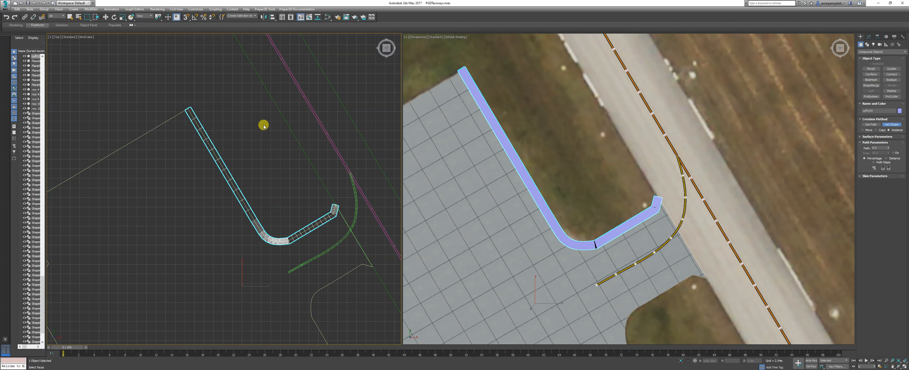
{"action": "left_click", "coordinate": [106, 17]}
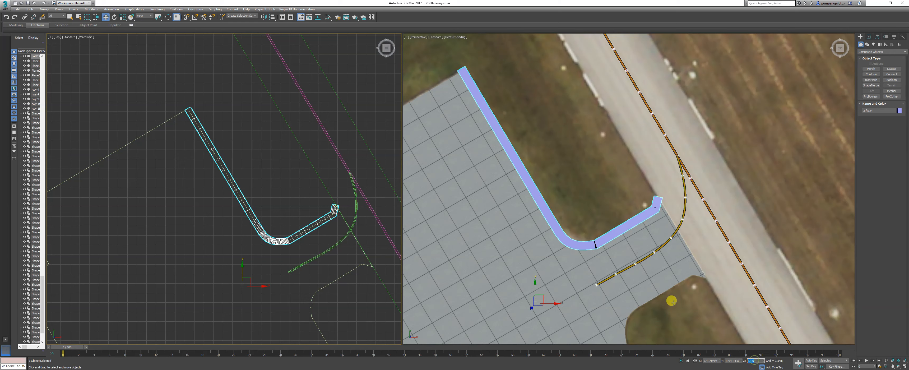
{"action": "key", "text": "Return"}
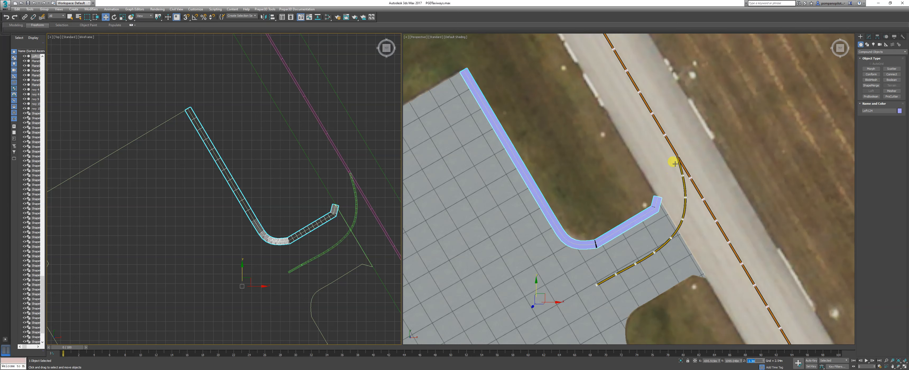
Find the grass edge material in the Slate Material Editor and assign it to the lofted border strip.
{"action": "left_click", "coordinate": [329, 18]}
{"action": "scroll", "coordinate": [226, 121], "scroll_direction": "down", "scroll_amount": 3}
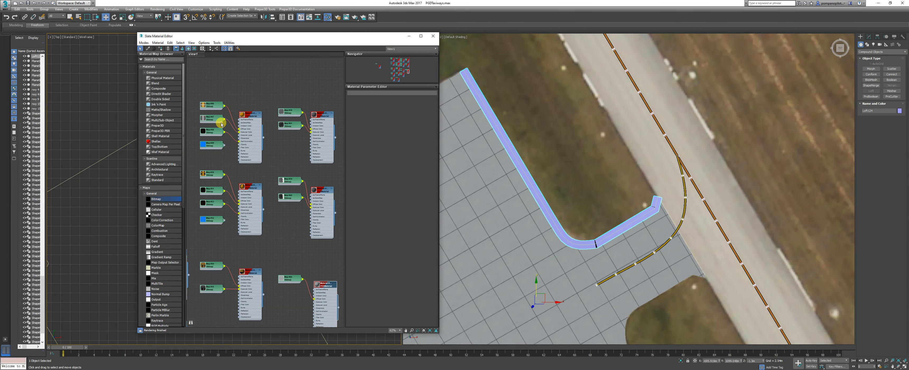
{"action": "scroll", "coordinate": [255, 136], "scroll_direction": "down", "scroll_amount": 3}
{"action": "scroll", "coordinate": [239, 270], "scroll_direction": "up", "scroll_amount": 4}
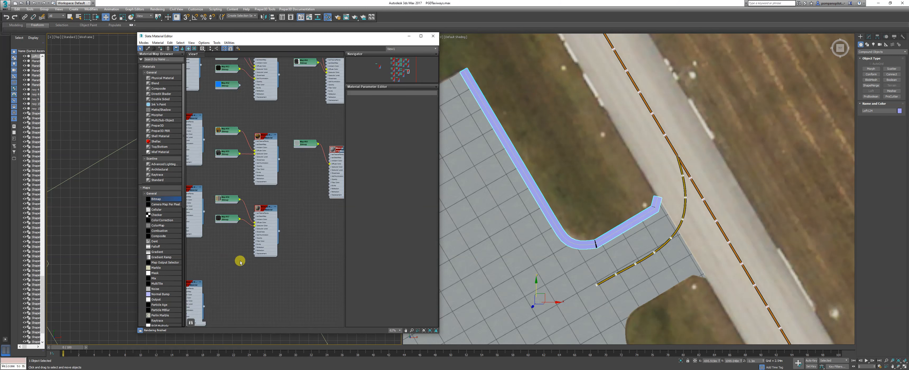
{"action": "scroll", "coordinate": [258, 199], "scroll_direction": "up", "scroll_amount": 3}
{"action": "right_click", "coordinate": [203, 196]}
{"action": "left_click", "coordinate": [209, 172]}
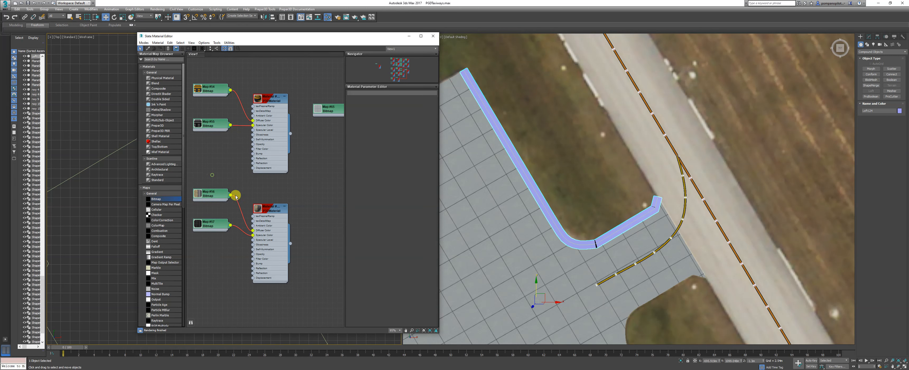
{"action": "left_click_drag", "start_coordinate": [311, 39], "coordinate": [528, 43]}
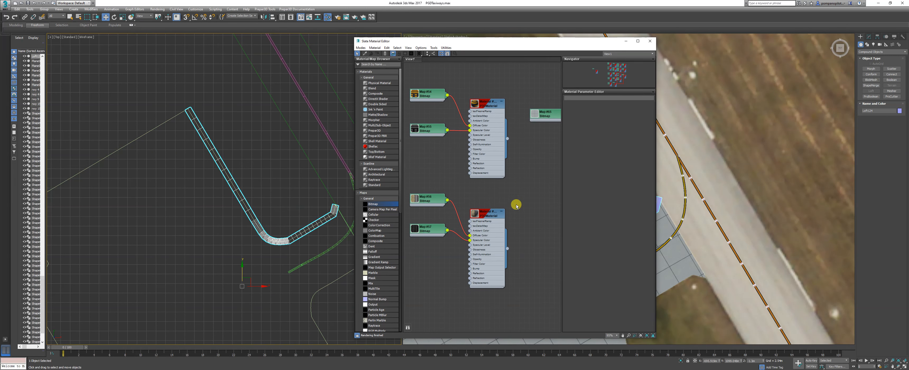
{"action": "left_click_drag", "start_coordinate": [508, 248], "coordinate": [299, 239]}
{"action": "left_click_drag", "start_coordinate": [530, 42], "coordinate": [376, 42]}
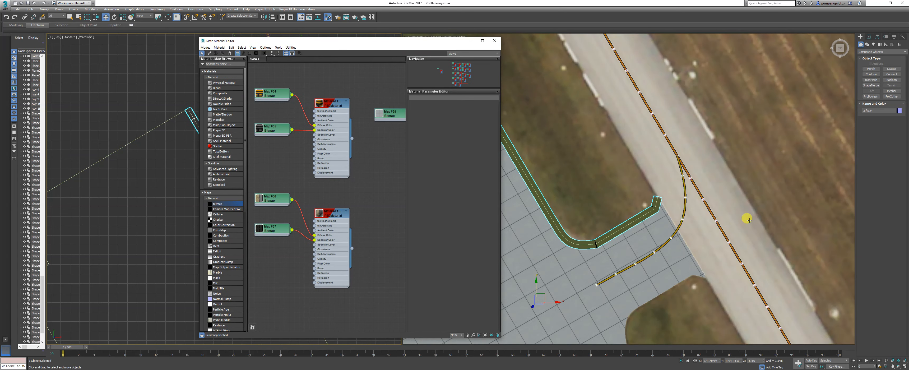
Increase the loft's Length Repeat so the grass texture tiles along the strip, and close the material editor.
{"action": "left_click", "coordinate": [871, 40]}
{"action": "left_click", "coordinate": [881, 149]}
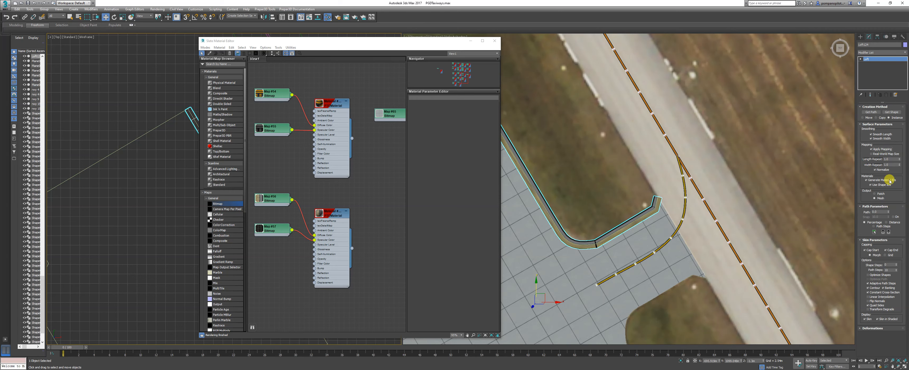
{"action": "left_click", "coordinate": [890, 158]}
{"action": "scroll", "coordinate": [664, 223], "scroll_direction": "up", "scroll_amount": 5}
{"action": "scroll", "coordinate": [672, 200], "scroll_direction": "up", "scroll_amount": 3}
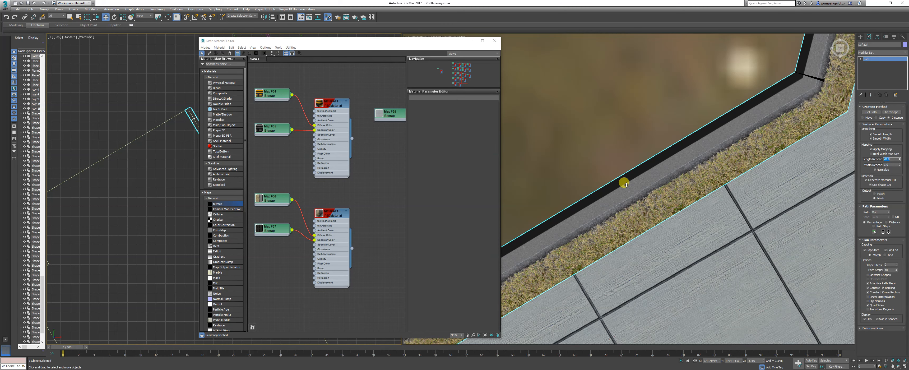
{"action": "left_click", "coordinate": [494, 41]}
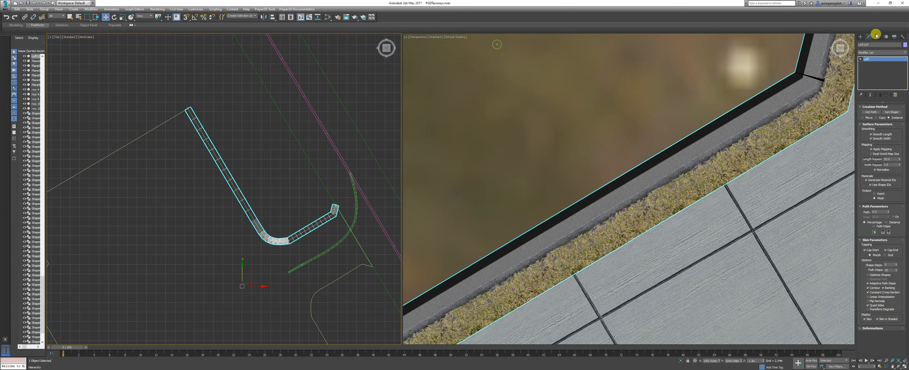
Add an Unwrap UVW modifier to the border strip and show its edge texture as the background of the UV editor.
{"action": "left_click", "coordinate": [901, 52]}
{"action": "scroll", "coordinate": [901, 199], "scroll_direction": "down", "scroll_amount": 10}
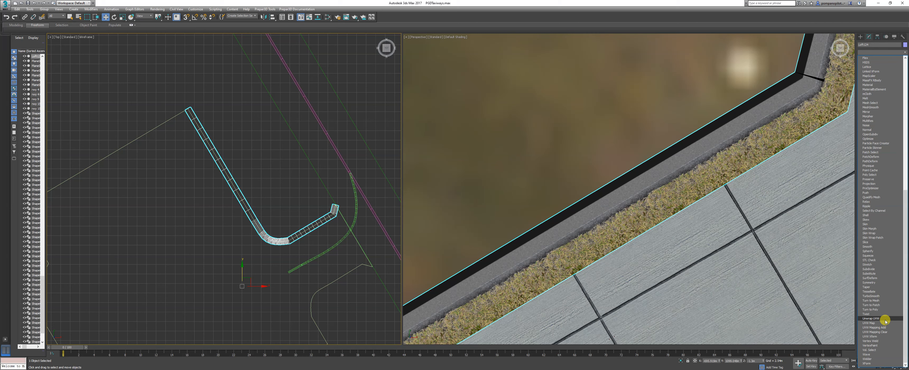
{"action": "left_click", "coordinate": [871, 318]}
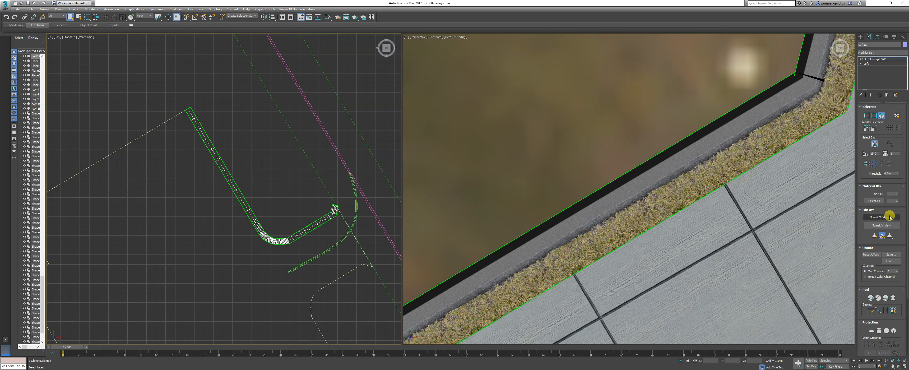
{"action": "left_click", "coordinate": [881, 217]}
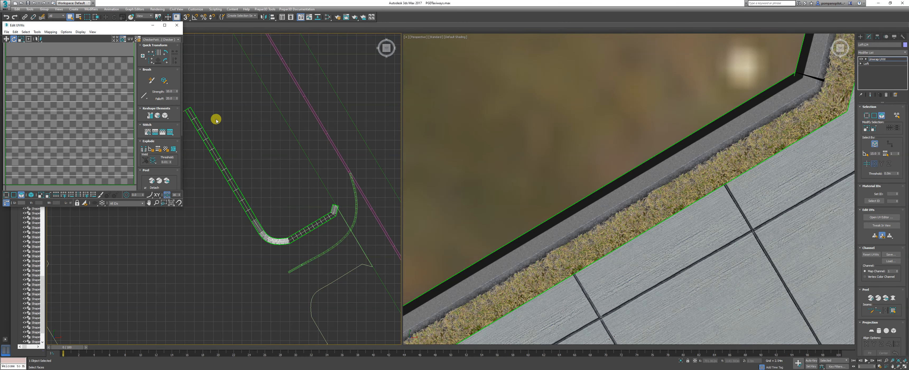
{"action": "left_click", "coordinate": [169, 40]}
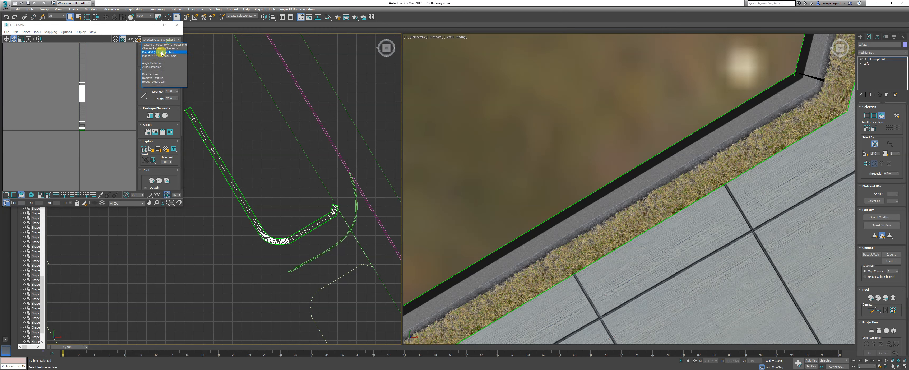
{"action": "left_click", "coordinate": [164, 54]}
{"action": "scroll", "coordinate": [96, 105], "scroll_direction": "up", "scroll_amount": 8}
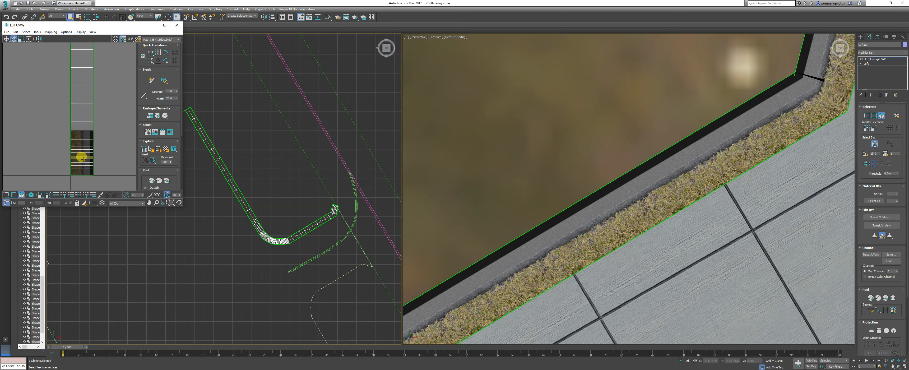
{"action": "scroll", "coordinate": [97, 133], "scroll_direction": "down", "scroll_amount": 6}
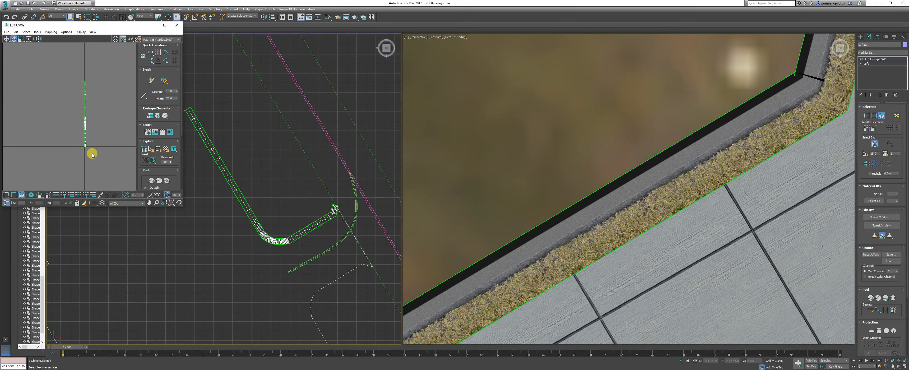
Mirror all of the strip's UVs horizontally so the grass side faces away from the apron, and close the UV editor.
{"action": "left_click_drag", "start_coordinate": [91, 150], "coordinate": [60, 81]}
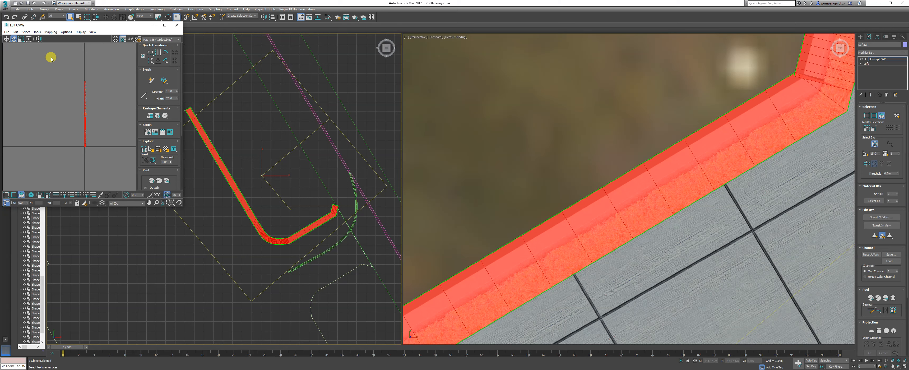
{"action": "left_click", "coordinate": [38, 39]}
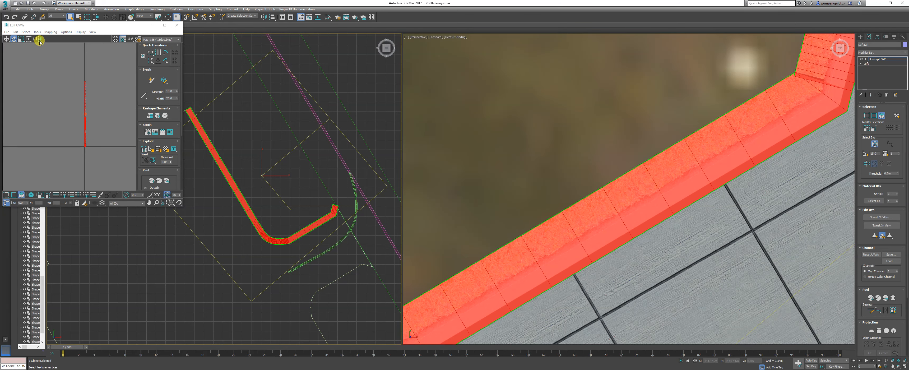
{"action": "left_click", "coordinate": [178, 25]}
{"action": "left_click", "coordinate": [860, 36]}
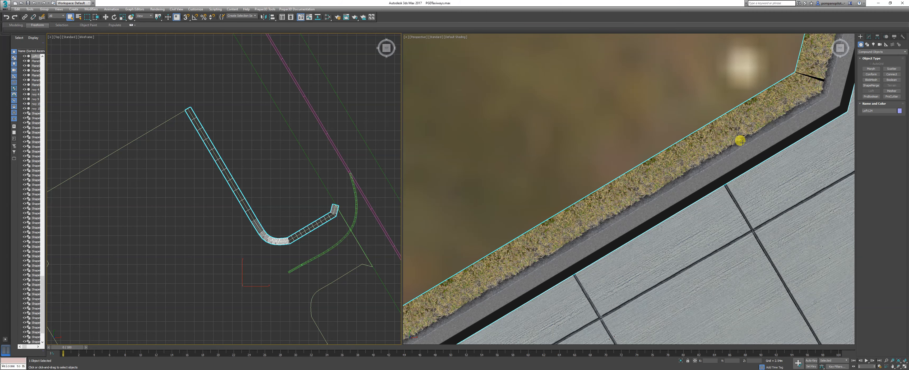
Examine the grass edge strip along the apron's border, from its far end around the bend to the taxiway end.
{"action": "scroll", "coordinate": [670, 143], "scroll_direction": "down", "scroll_amount": 10}
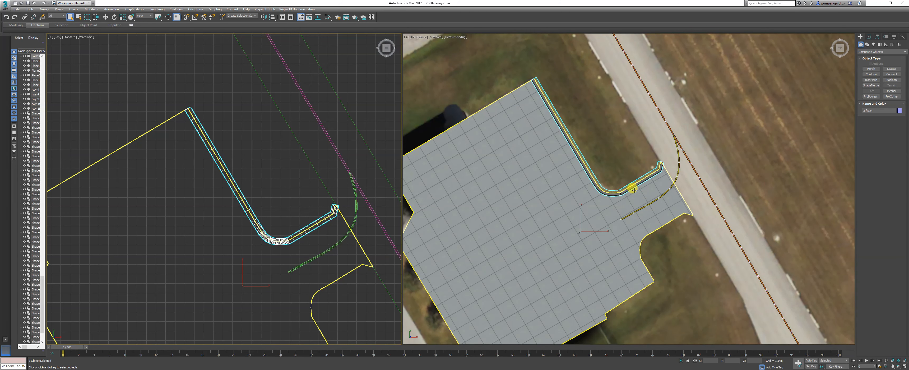
{"action": "scroll", "coordinate": [600, 127], "scroll_direction": "up", "scroll_amount": 10}
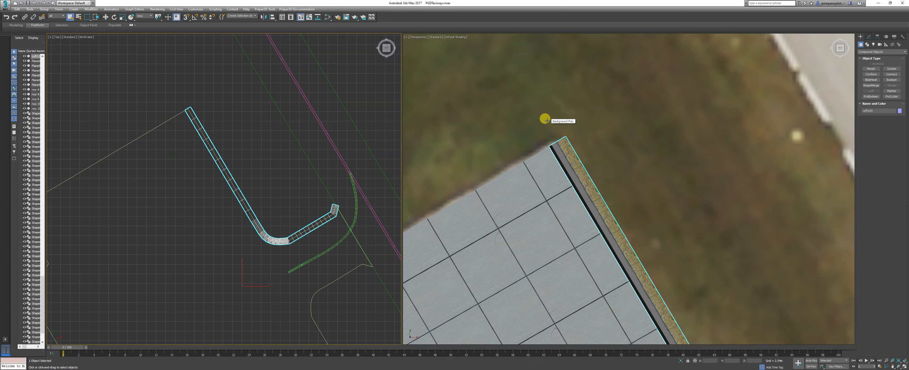
{"action": "scroll", "coordinate": [545, 121], "scroll_direction": "up", "scroll_amount": 1}
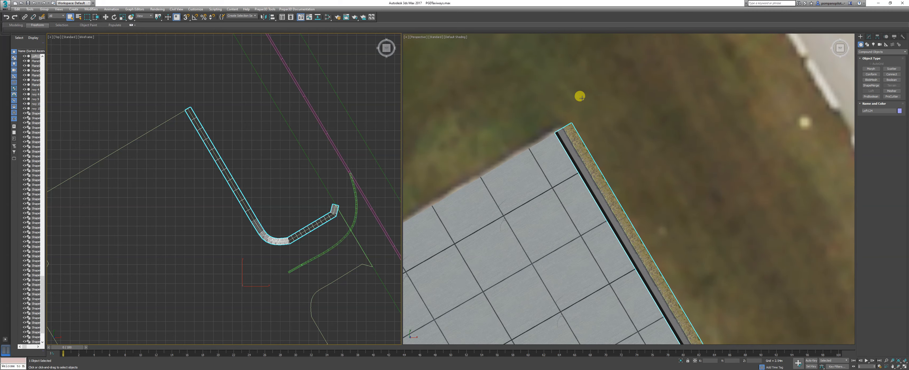
{"action": "scroll", "coordinate": [556, 120], "scroll_direction": "down", "scroll_amount": 3}
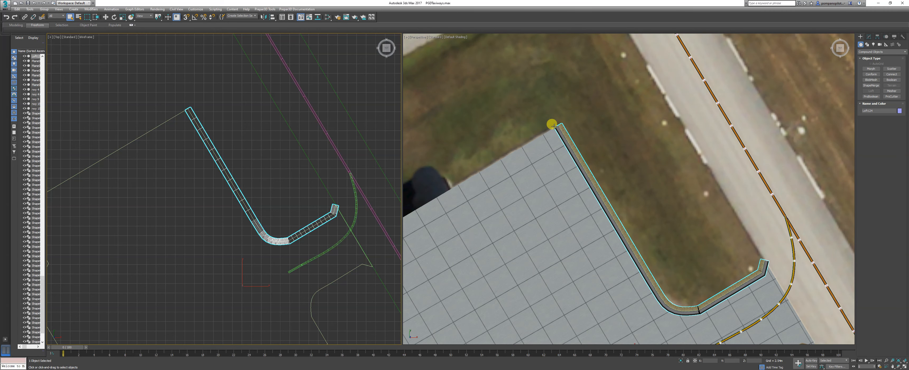
{"action": "scroll", "coordinate": [725, 251], "scroll_direction": "up", "scroll_amount": 3}
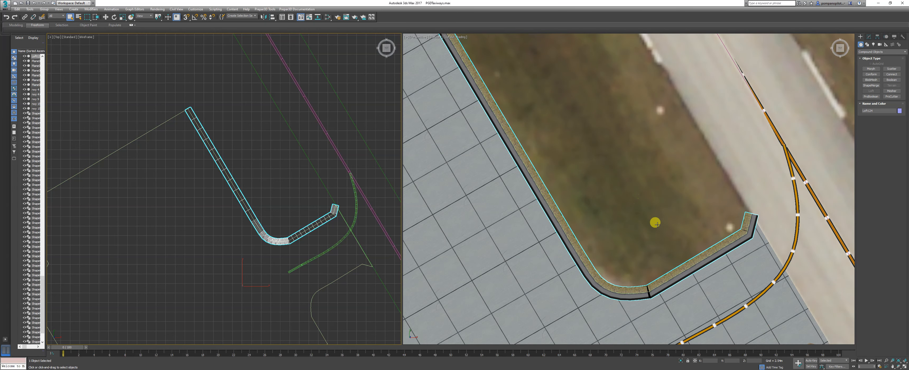
{"action": "scroll", "coordinate": [651, 219], "scroll_direction": "down", "scroll_amount": 2}
{"action": "scroll", "coordinate": [566, 149], "scroll_direction": "up", "scroll_amount": 3}
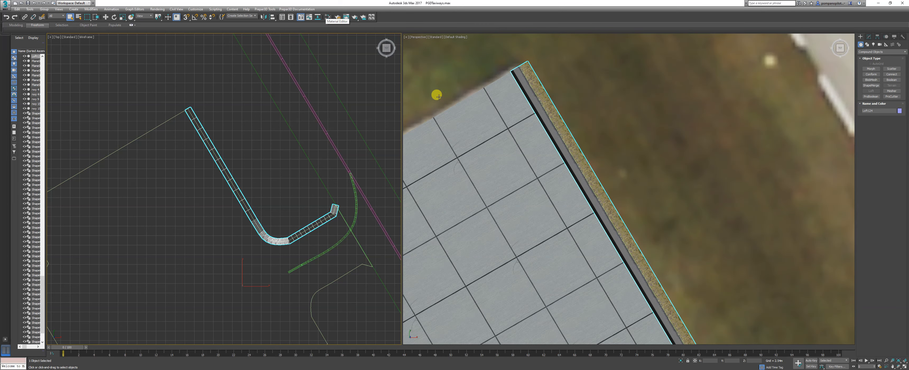
{"action": "scroll", "coordinate": [548, 124], "scroll_direction": "down", "scroll_amount": 4}
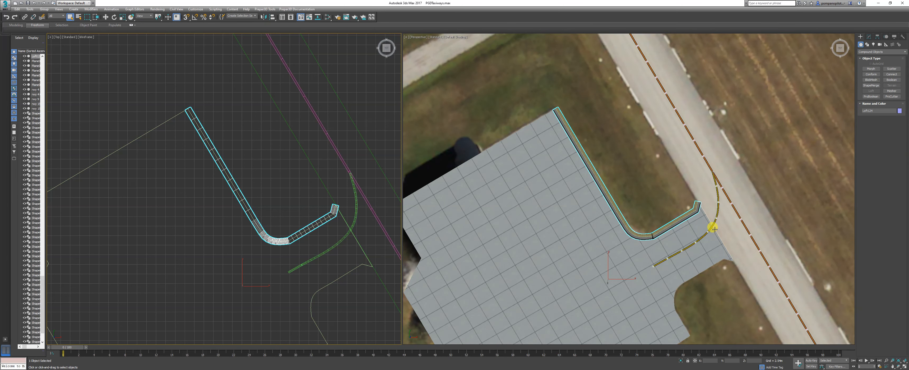
Open the grass edge material's parameters in the Slate Material Editor and find its Z-Bias and alpha settings.
{"action": "left_click", "coordinate": [329, 19]}
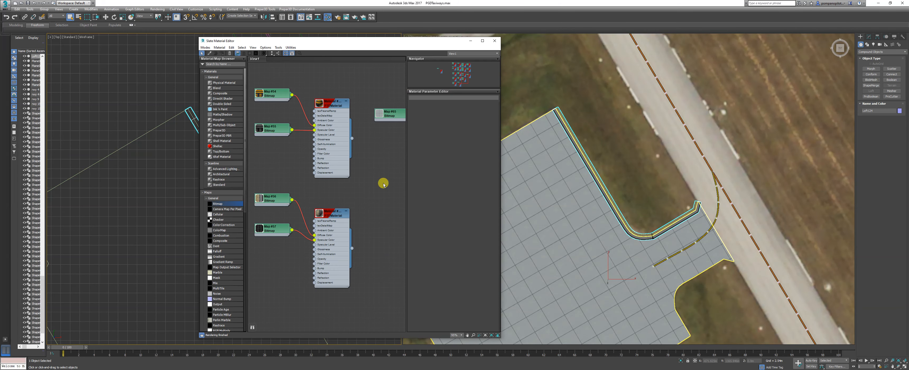
{"action": "left_click", "coordinate": [325, 206]}
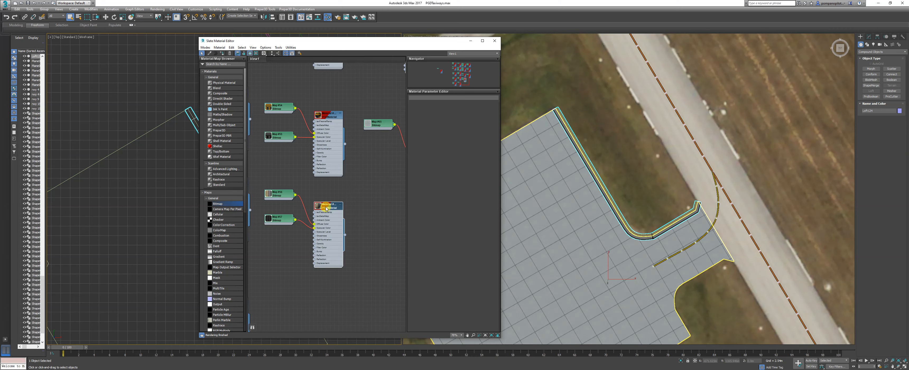
{"action": "double_click", "coordinate": [327, 207]}
{"action": "left_click_drag", "start_coordinate": [484, 274], "coordinate": [488, 113]}
{"action": "left_click_drag", "start_coordinate": [489, 253], "coordinate": [469, 146]}
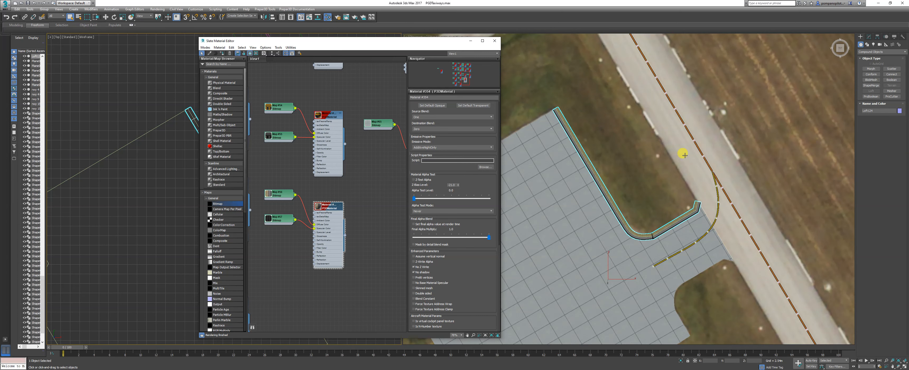
Select the border strip, the concrete apron and the lead-in line in turn to compare how they are layered.
{"action": "left_click", "coordinate": [637, 181]}
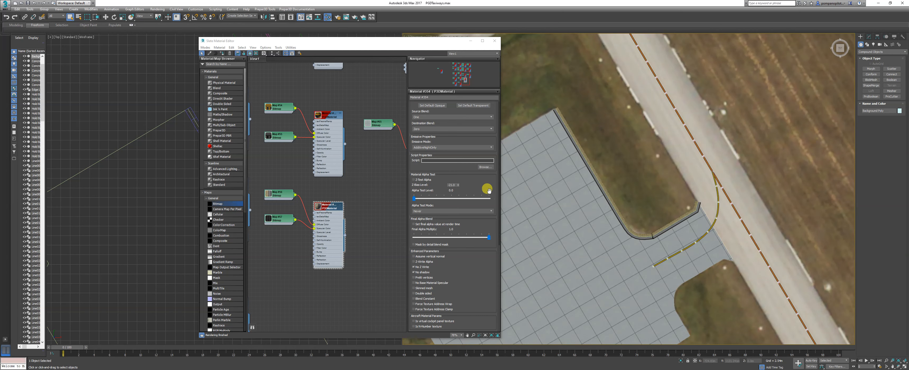
{"action": "left_click", "coordinate": [589, 277]}
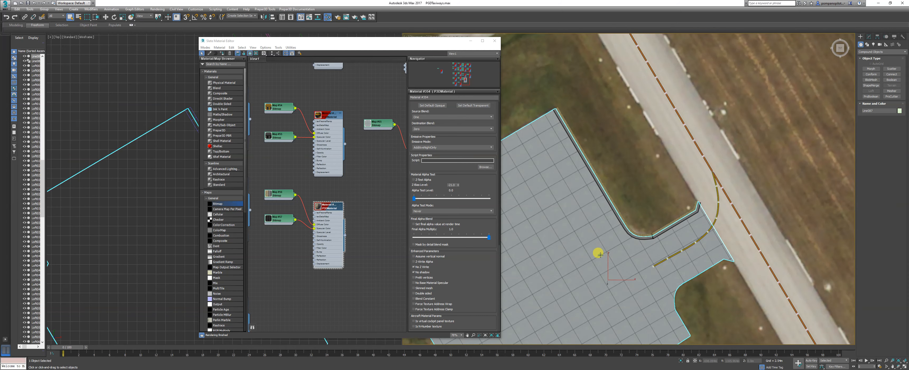
{"action": "left_click", "coordinate": [715, 214]}
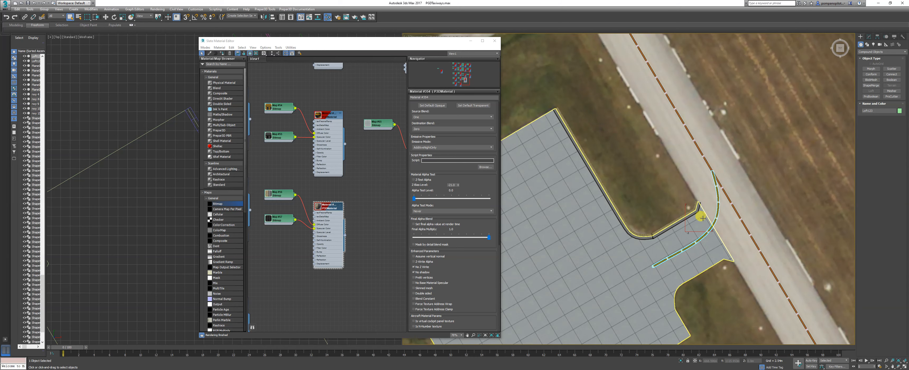
{"action": "left_click", "coordinate": [673, 207]}
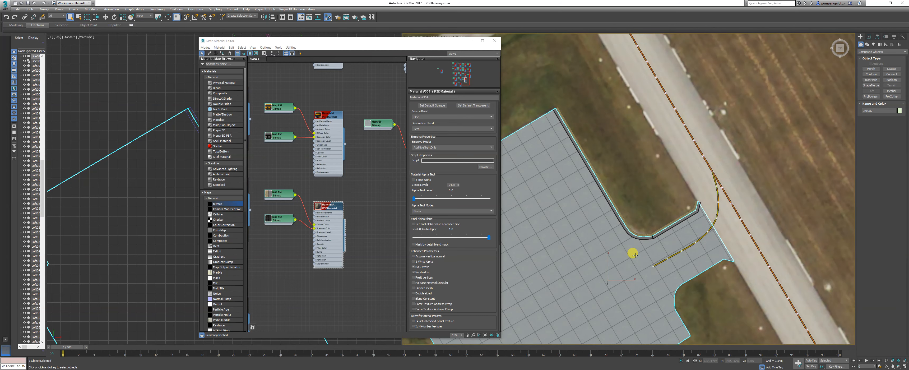
{"action": "left_click", "coordinate": [717, 205]}
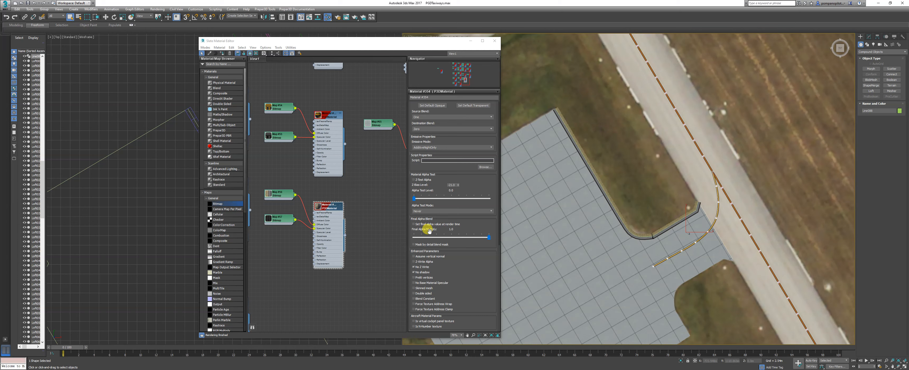
Review the edge material's Z-Bias Level and framebuffer blend settings, and close the material editor.
{"action": "double_click", "coordinate": [451, 185]}
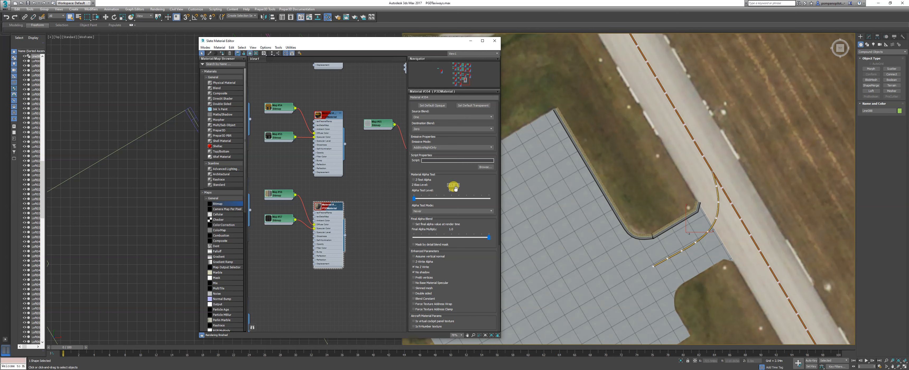
{"action": "scroll", "coordinate": [485, 234], "scroll_direction": "up", "scroll_amount": 10}
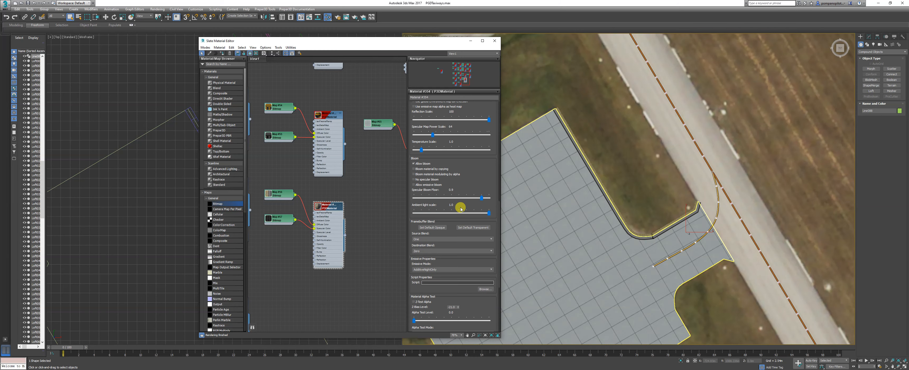
{"action": "scroll", "coordinate": [476, 250], "scroll_direction": "up", "scroll_amount": 5}
{"action": "left_click_drag", "start_coordinate": [477, 295], "coordinate": [442, 124]}
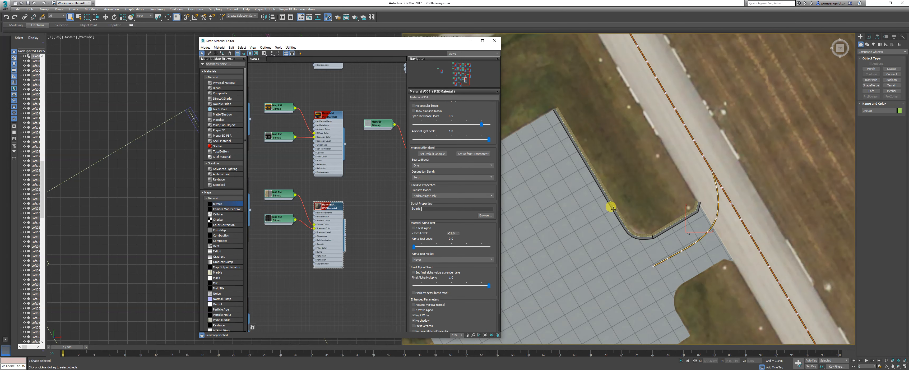
{"action": "left_click", "coordinate": [564, 217]}
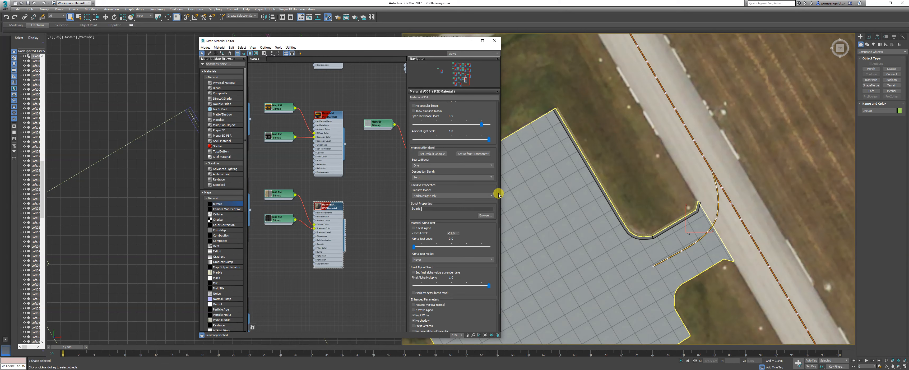
{"action": "left_click", "coordinate": [494, 41]}
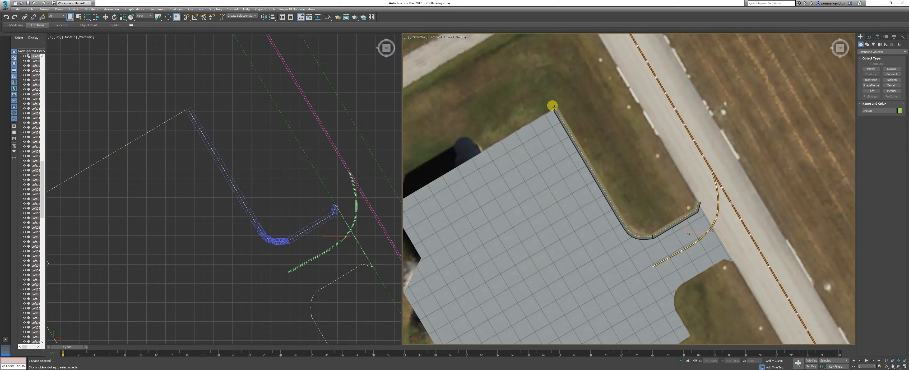
Select the grass edge strip and collapse its whole modifier stack into an editable mesh.
{"action": "scroll", "coordinate": [692, 239], "scroll_direction": "up", "scroll_amount": 5}
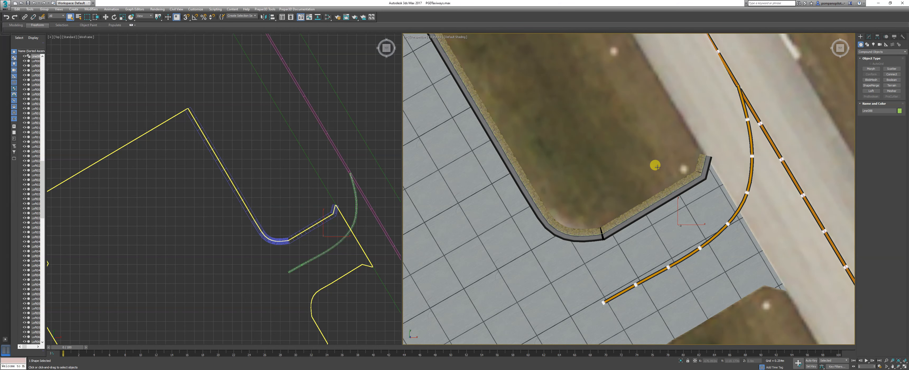
{"action": "scroll", "coordinate": [637, 197], "scroll_direction": "down", "scroll_amount": 3}
{"action": "scroll", "coordinate": [659, 229], "scroll_direction": "up", "scroll_amount": 3}
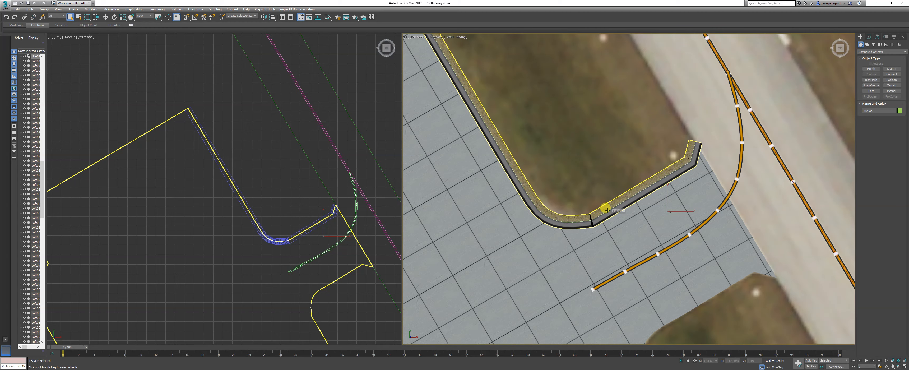
{"action": "scroll", "coordinate": [586, 217], "scroll_direction": "up", "scroll_amount": 5}
{"action": "left_click", "coordinate": [600, 168]}
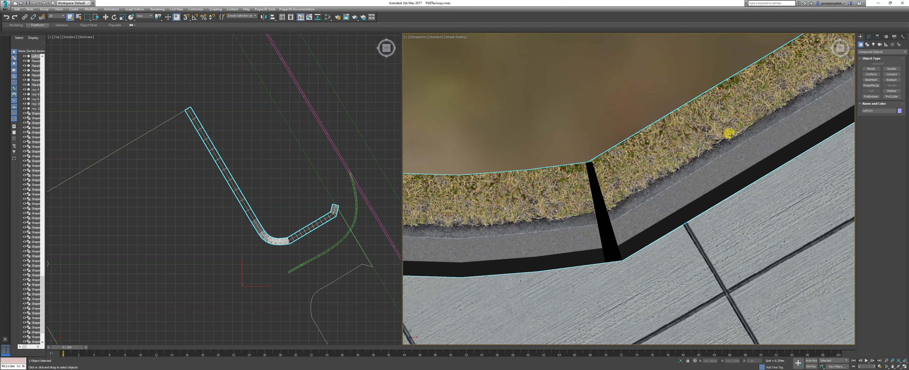
{"action": "left_click", "coordinate": [868, 37]}
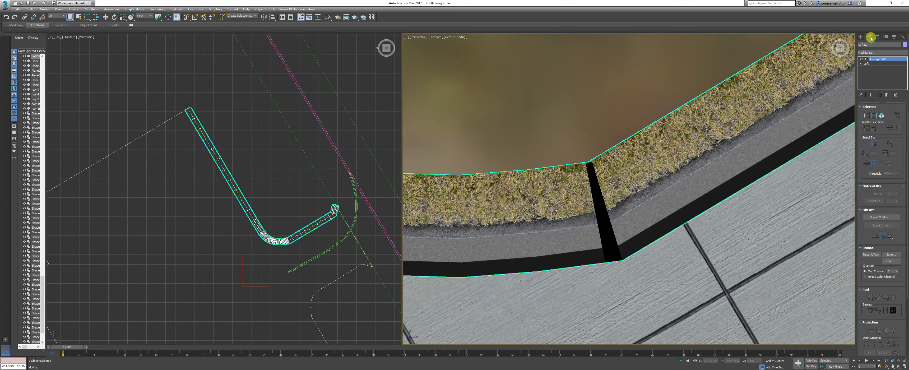
{"action": "right_click", "coordinate": [882, 60]}
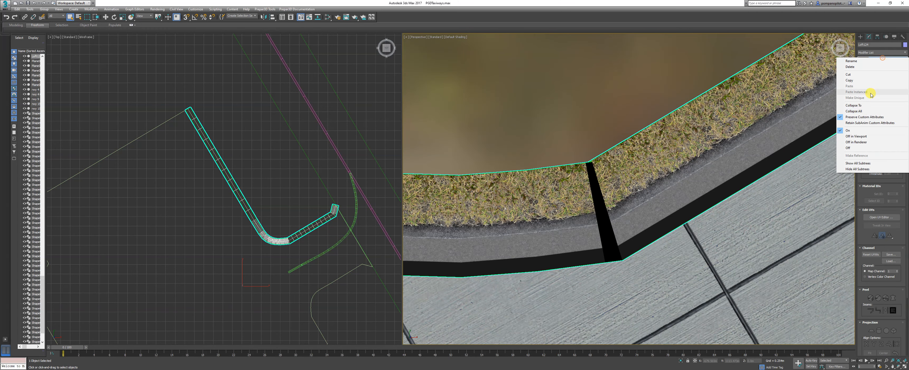
{"action": "left_click", "coordinate": [869, 111]}
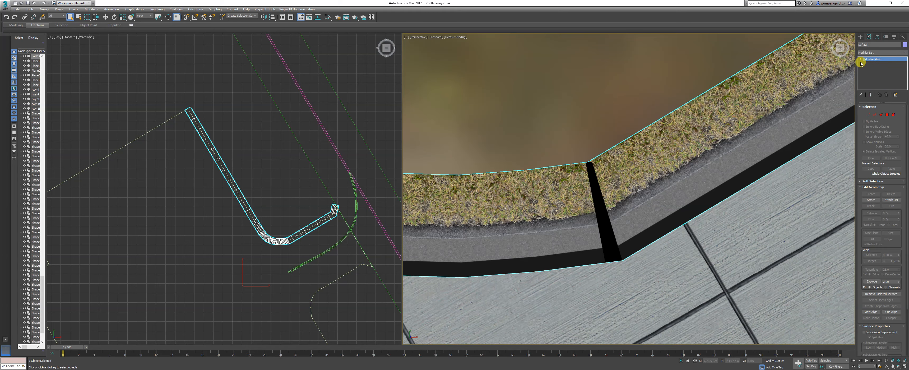
Move the strip's grass-side vertex at the end of the bend to close the black gap, and leave vertex editing.
{"action": "left_click", "coordinate": [868, 114]}
{"action": "scroll", "coordinate": [588, 155], "scroll_direction": "up", "scroll_amount": 4}
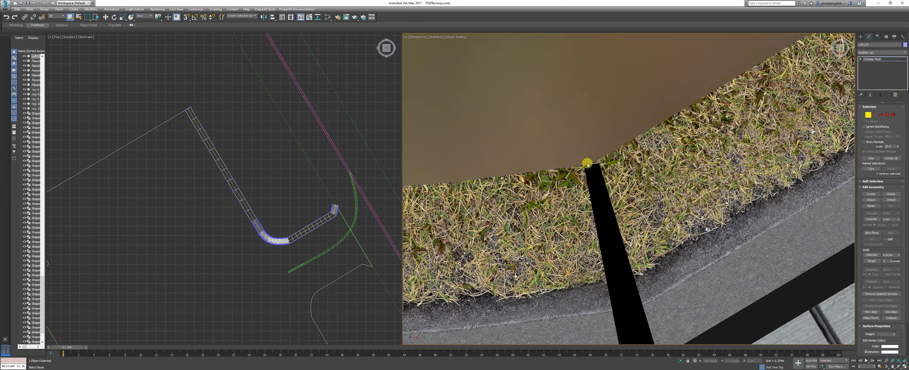
{"action": "scroll", "coordinate": [293, 242], "scroll_direction": "up", "scroll_amount": 14}
{"action": "key", "text": "w"}
{"action": "left_click_drag", "start_coordinate": [257, 177], "coordinate": [254, 177]}
{"action": "scroll", "coordinate": [230, 160], "scroll_direction": "down", "scroll_amount": 3}
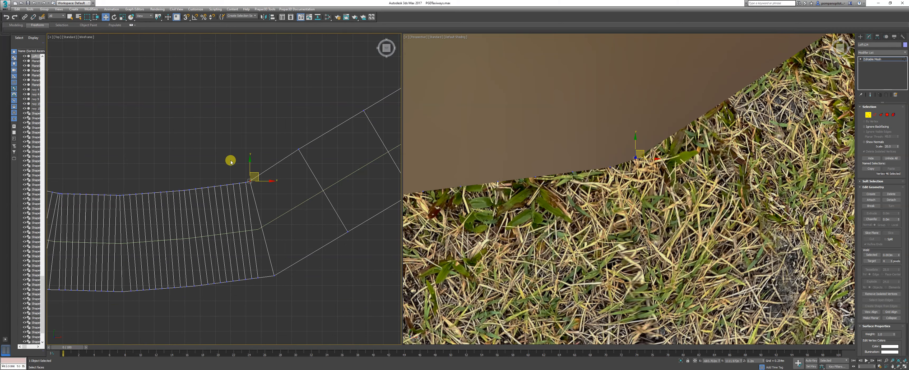
{"action": "scroll", "coordinate": [569, 160], "scroll_direction": "down", "scroll_amount": 4}
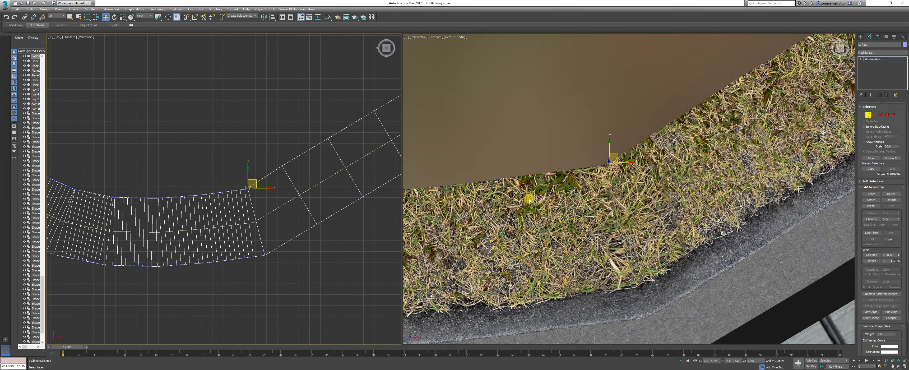
{"action": "scroll", "coordinate": [529, 199], "scroll_direction": "down", "scroll_amount": 5}
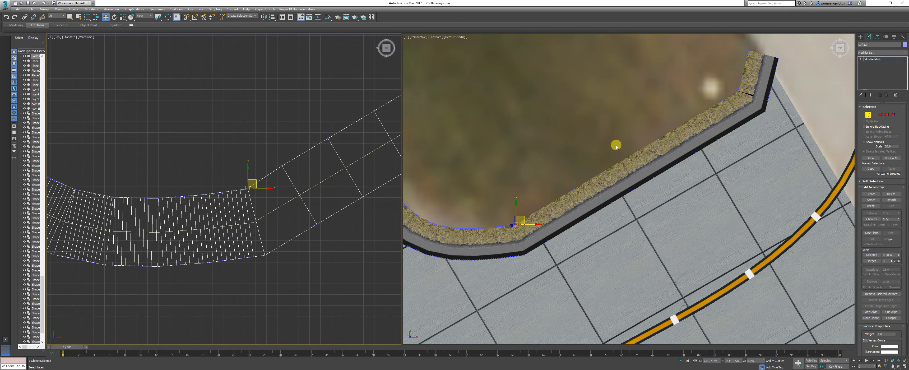
{"action": "left_click", "coordinate": [869, 116]}
{"action": "scroll", "coordinate": [701, 101], "scroll_direction": "down", "scroll_amount": 6}
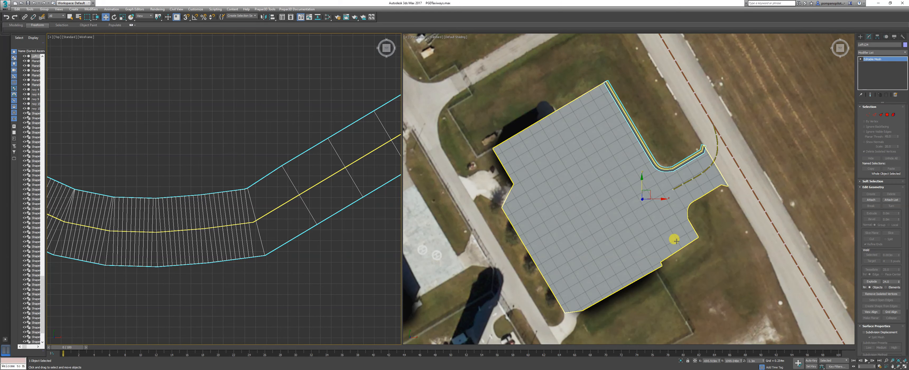